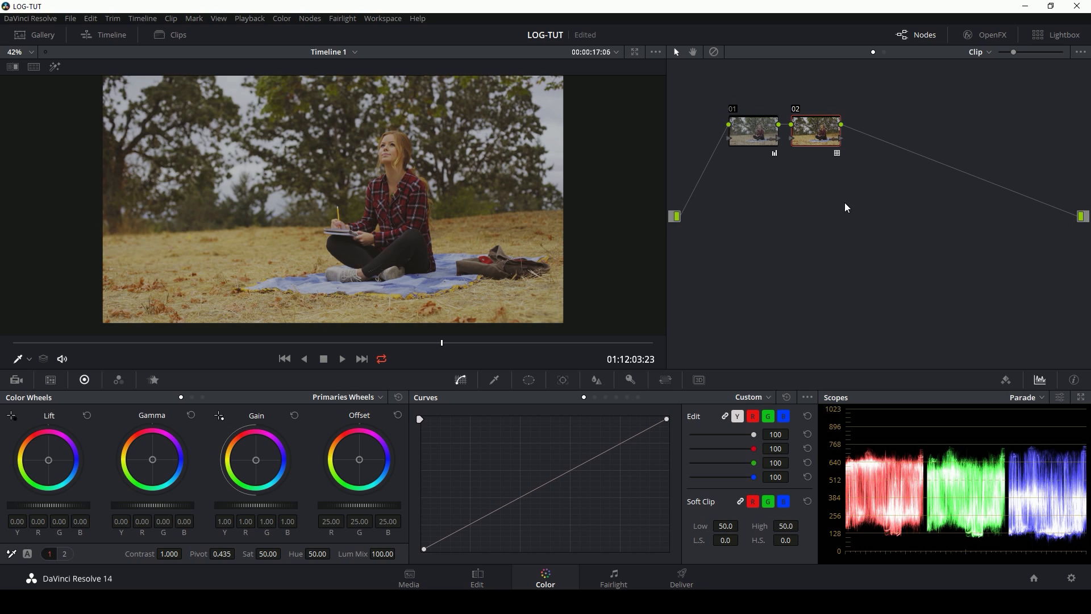
- Reset all of the clip's grades and nodes to a single node and park the playhead at 01:12:03:06
{"action": "key", "text": "shift+d"}
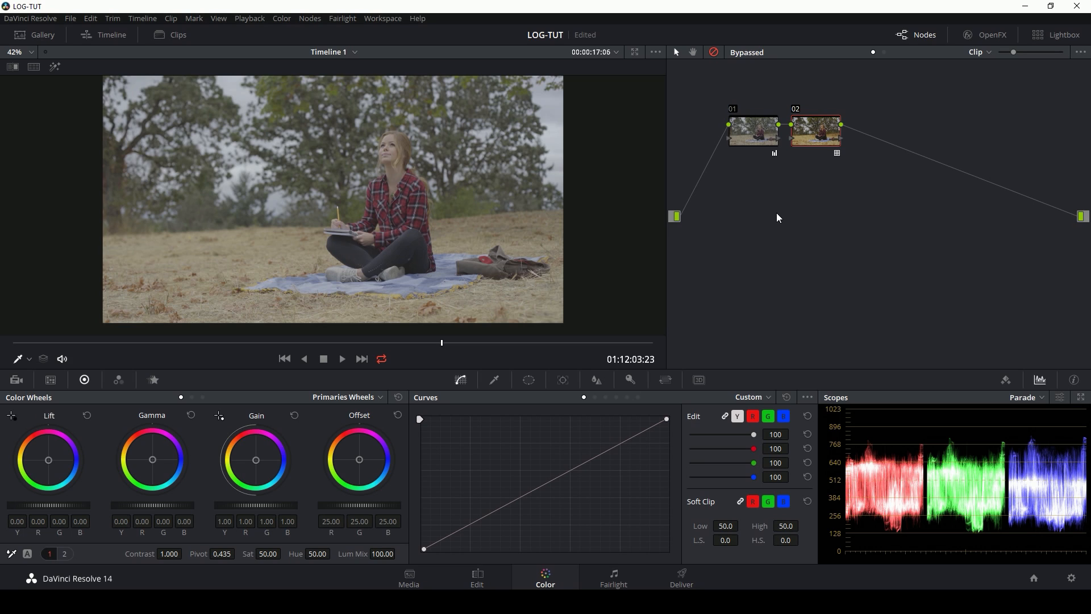
{"action": "right_click", "coordinate": [813, 221]}
{"action": "left_click", "coordinate": [872, 231]}
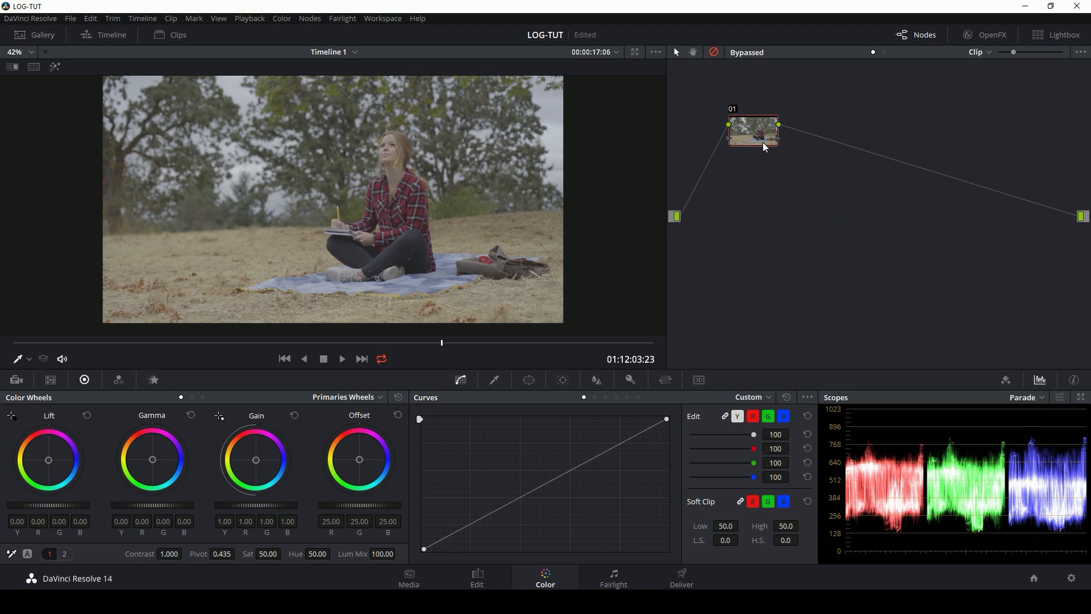
{"action": "left_click_drag", "start_coordinate": [763, 142], "coordinate": [770, 150]}
{"action": "left_click_drag", "start_coordinate": [398, 342], "coordinate": [424, 345]}
{"action": "key", "text": "shift+d"}
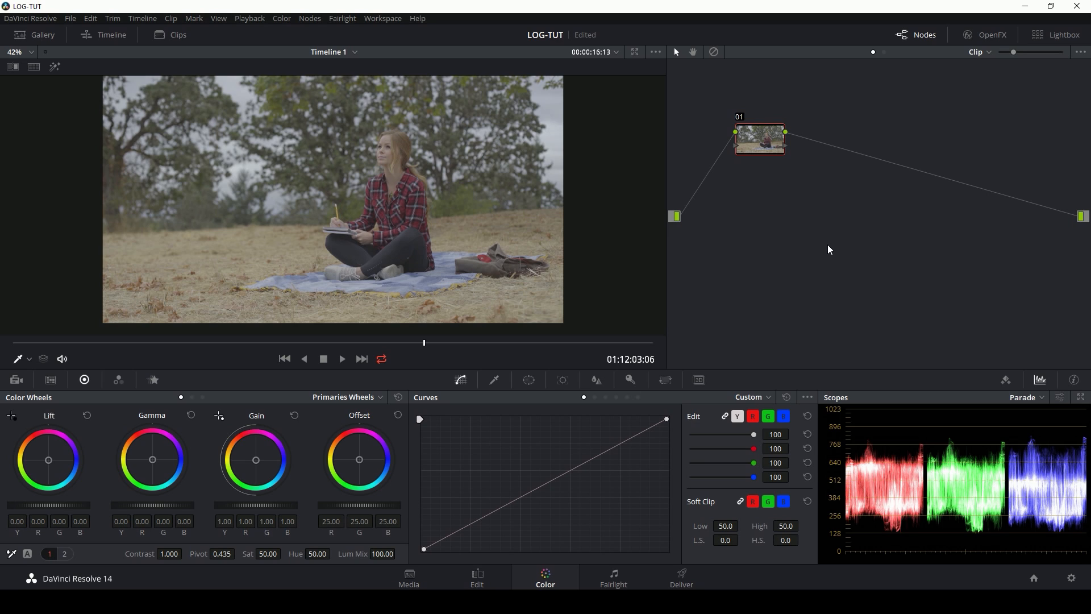
- Add a serial node and shape its custom curve into an S with raised highlights and lowered shadows
{"action": "key", "text": "alt+s"}
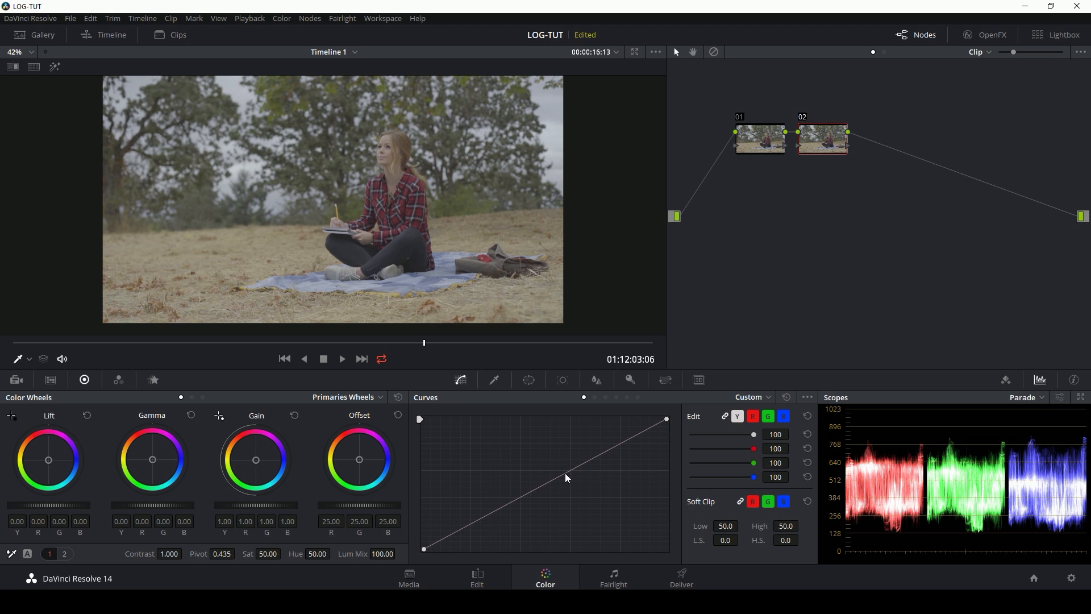
{"action": "left_click_drag", "start_coordinate": [605, 449], "coordinate": [582, 447]}
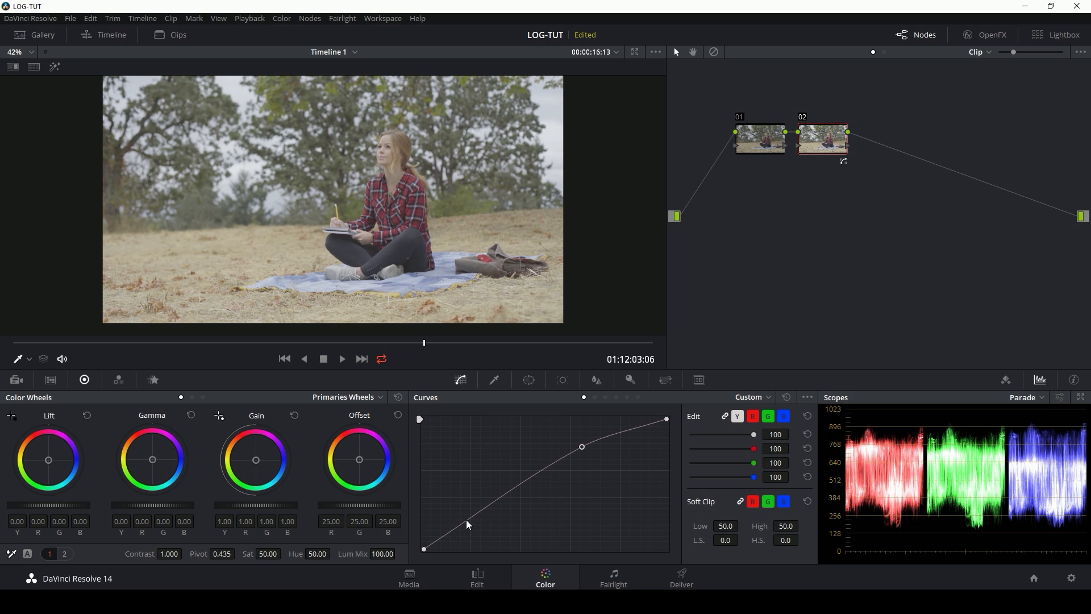
{"action": "left_click_drag", "start_coordinate": [482, 513], "coordinate": [483, 524]}
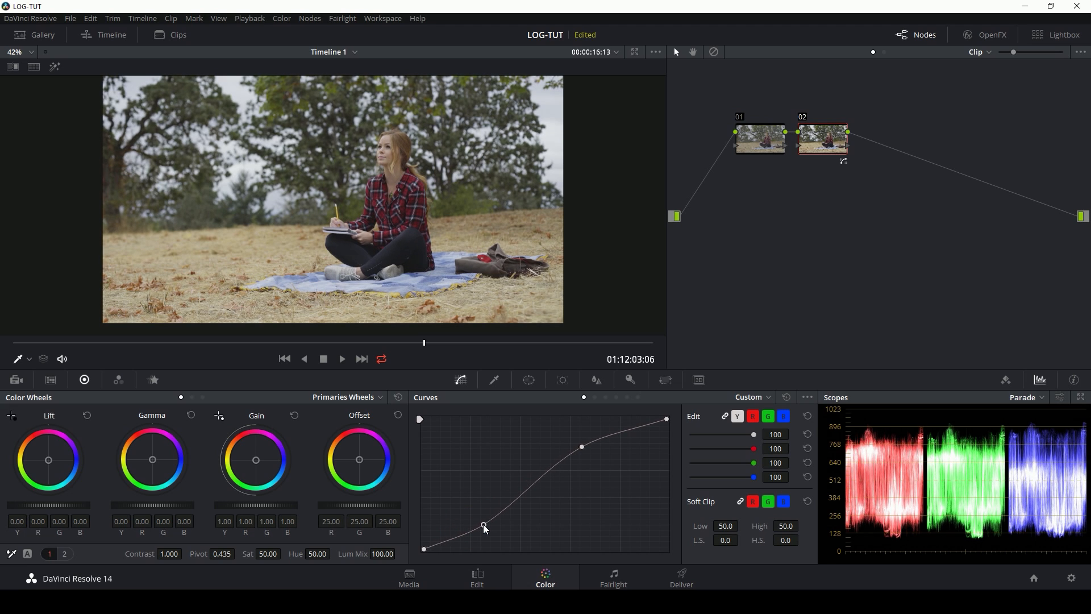
{"action": "left_click_drag", "start_coordinate": [581, 445], "coordinate": [586, 446]}
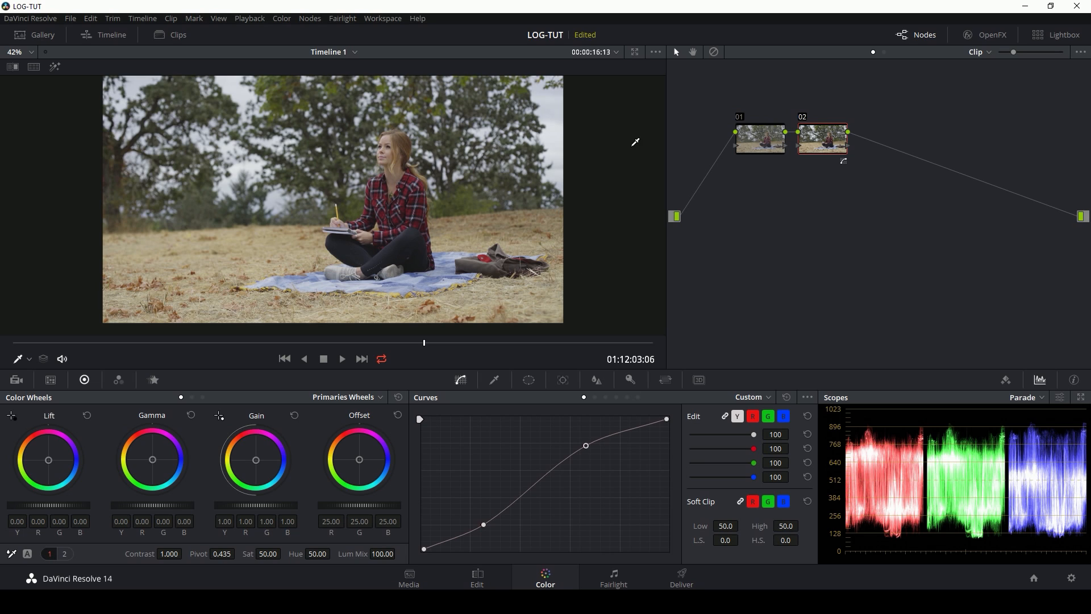
- Label the second node CURVES and space the two nodes apart in the node graph
{"action": "type", "text": "CURVES"}
{"action": "key", "text": "Return"}
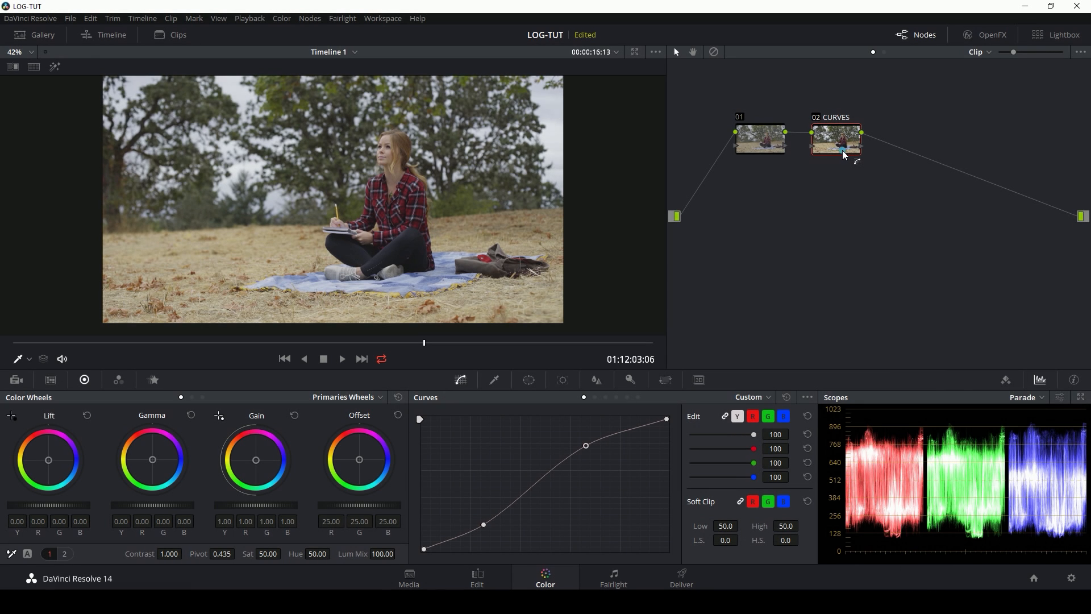
{"action": "left_click_drag", "start_coordinate": [843, 151], "coordinate": [879, 138]}
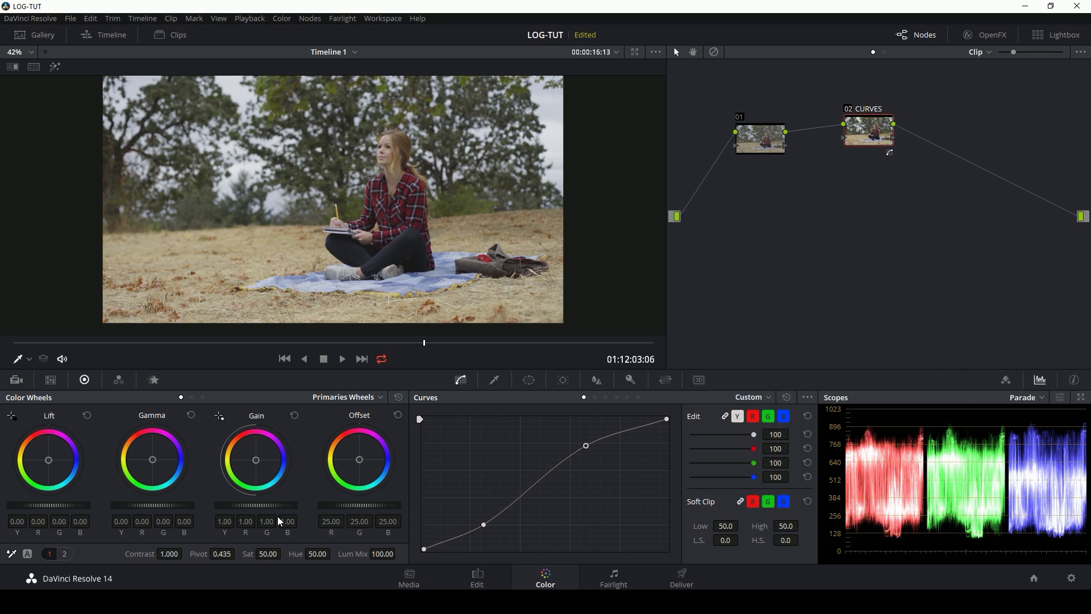
{"action": "left_click_drag", "start_coordinate": [869, 136], "coordinate": [881, 127]}
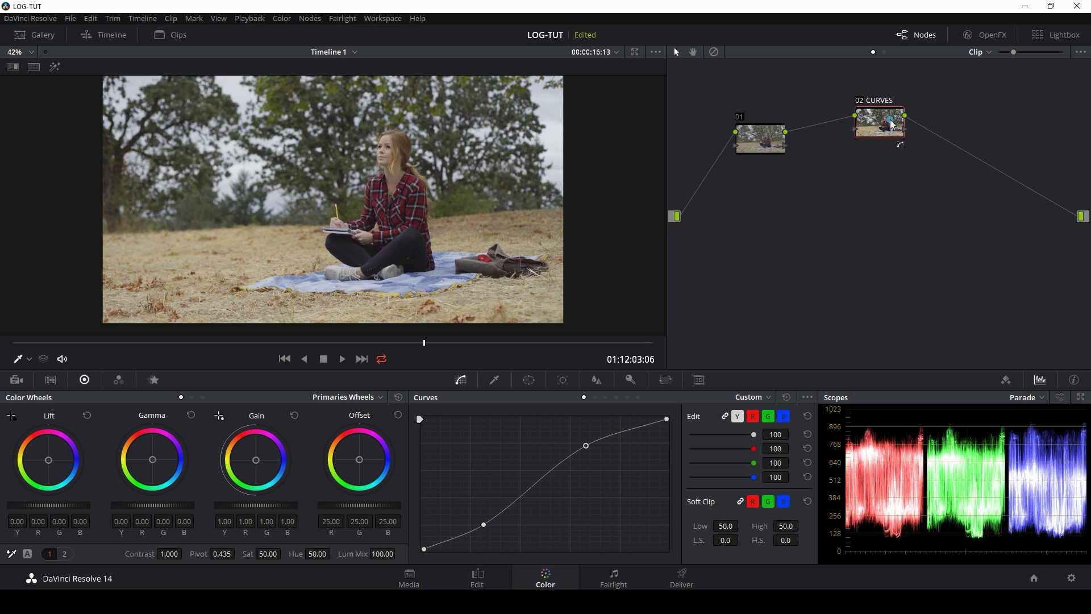
{"action": "left_click_drag", "start_coordinate": [897, 132], "coordinate": [941, 158]}
{"action": "left_click_drag", "start_coordinate": [765, 139], "coordinate": [803, 150]}
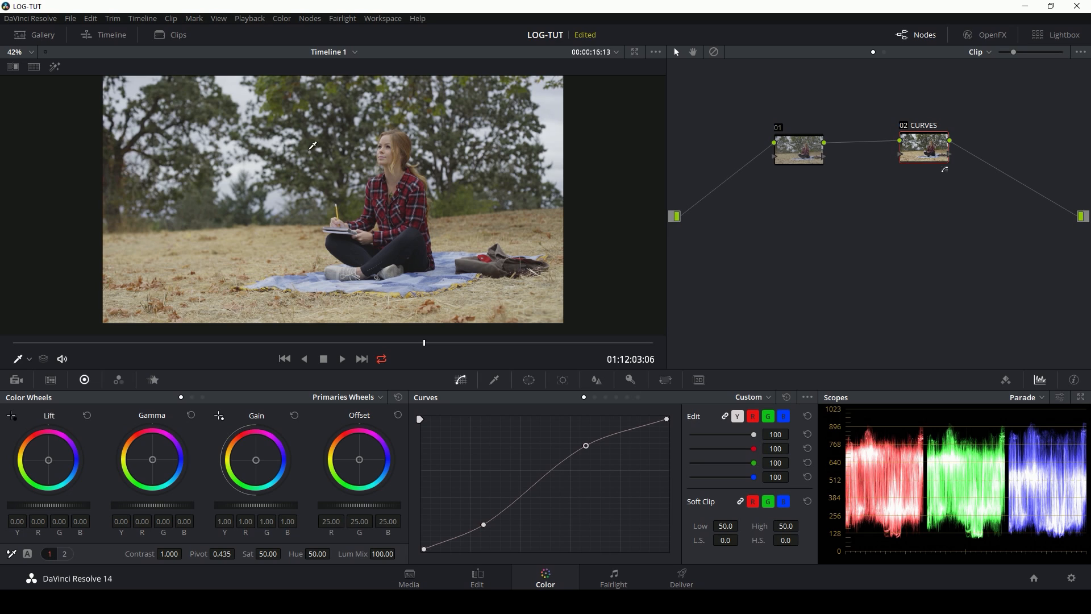
- On node 01, lower the Lift master to -0.05 and raise the Gain master to 1.17
{"action": "left_click", "coordinate": [793, 152]}
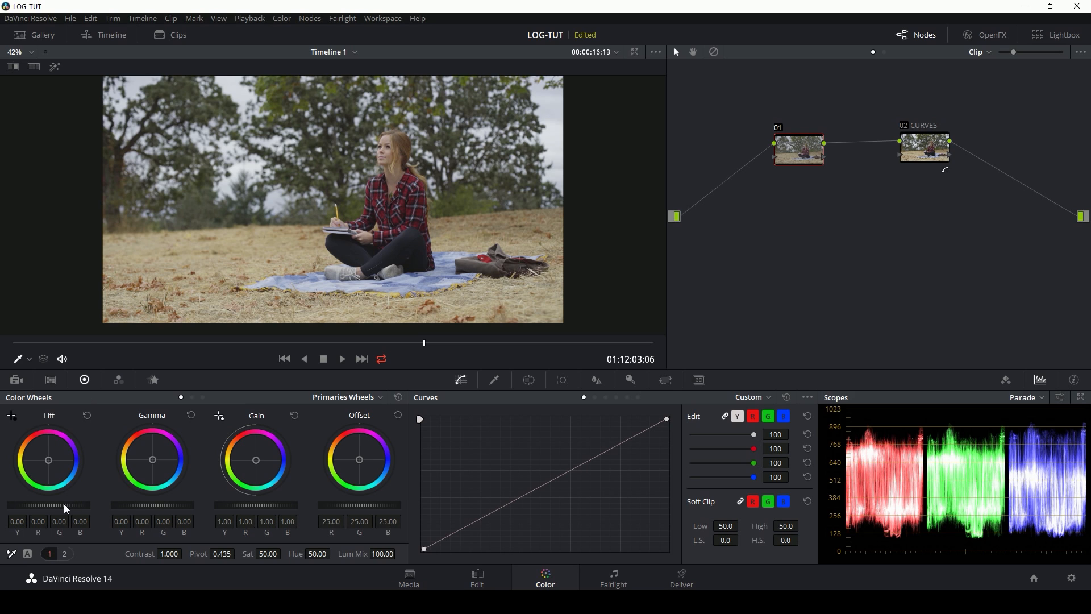
{"action": "left_click_drag", "start_coordinate": [64, 504], "coordinate": [62, 503]}
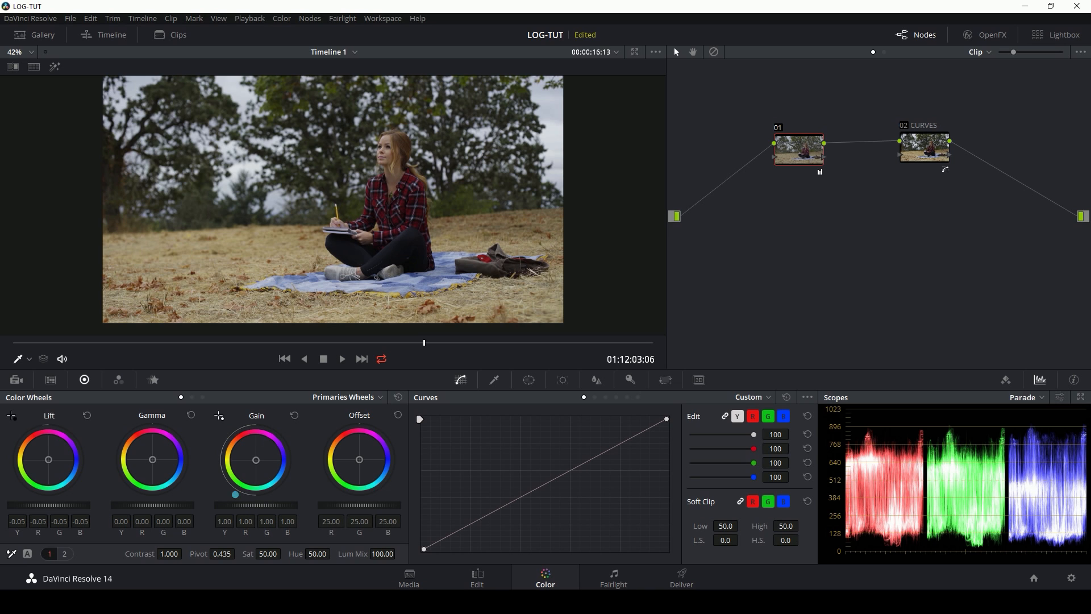
{"action": "left_click_drag", "start_coordinate": [235, 504], "coordinate": [256, 504]}
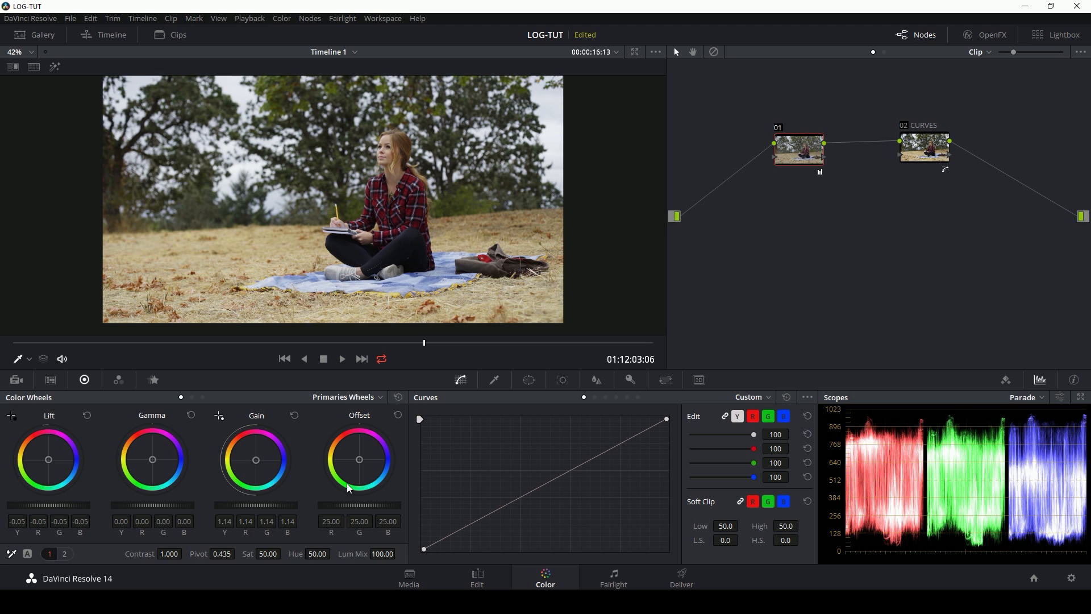
{"action": "left_click_drag", "start_coordinate": [263, 505], "coordinate": [304, 504]}
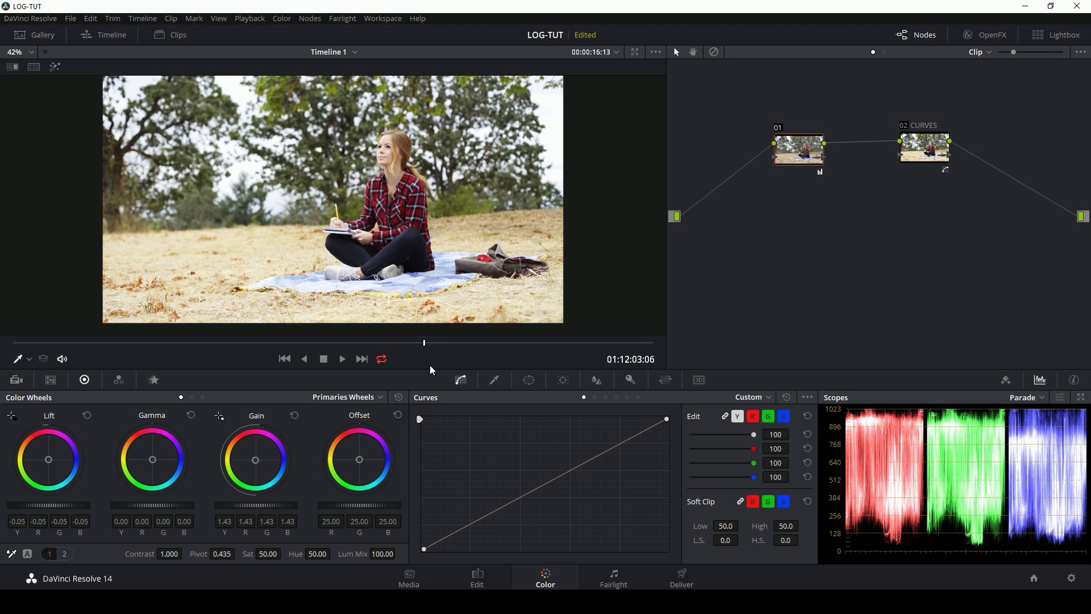
{"action": "left_click", "coordinate": [295, 416]}
{"action": "left_click_drag", "start_coordinate": [259, 504], "coordinate": [273, 504]}
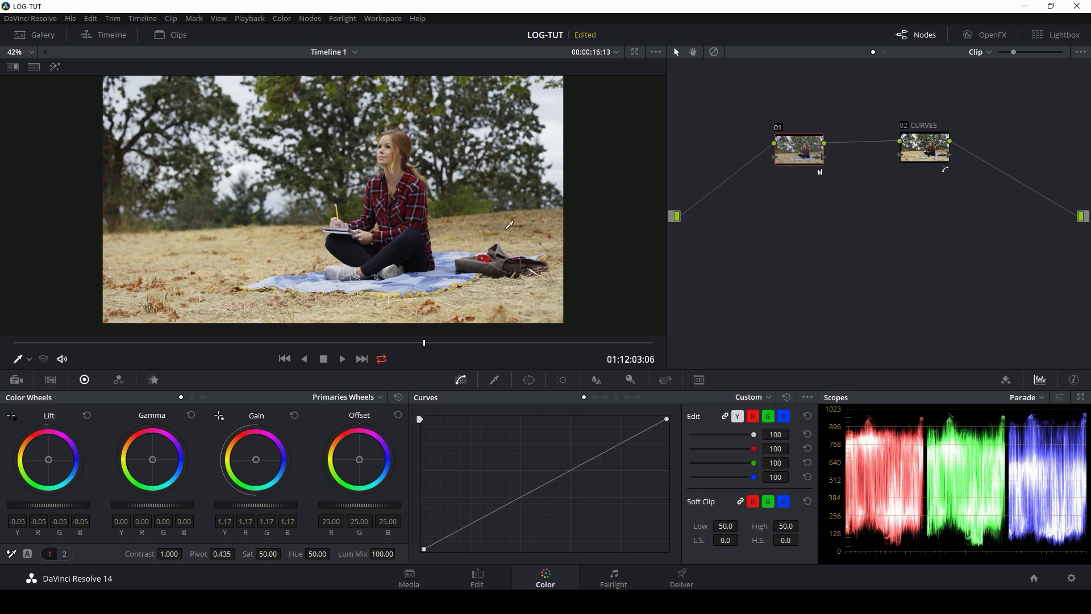
- Compare the image with the CURVES node switched off and on, and with the whole grade bypassed
{"action": "left_click", "coordinate": [903, 124]}
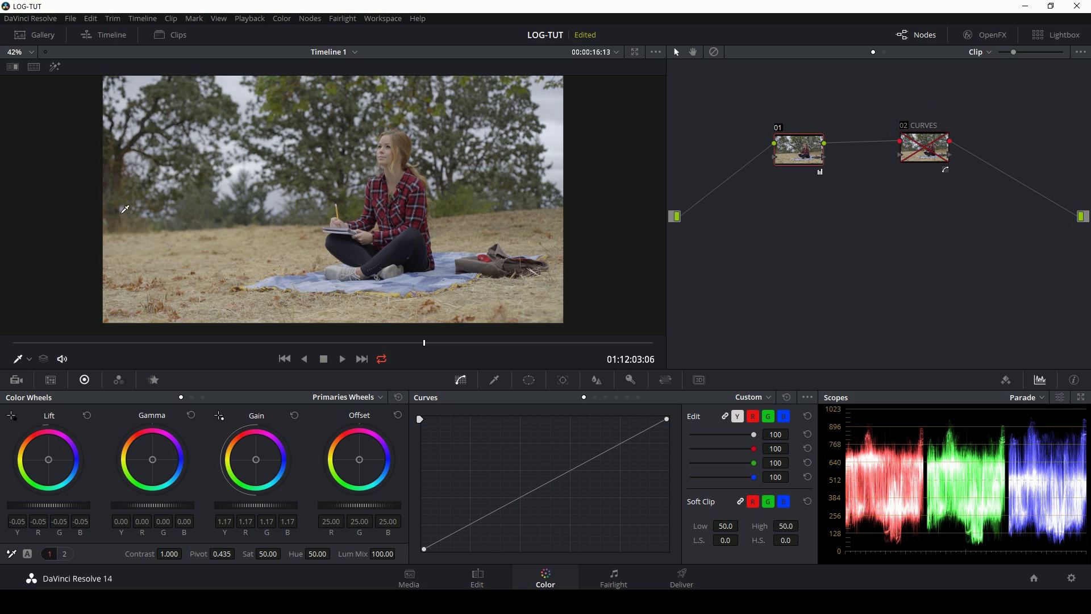
{"action": "left_click", "coordinate": [910, 126]}
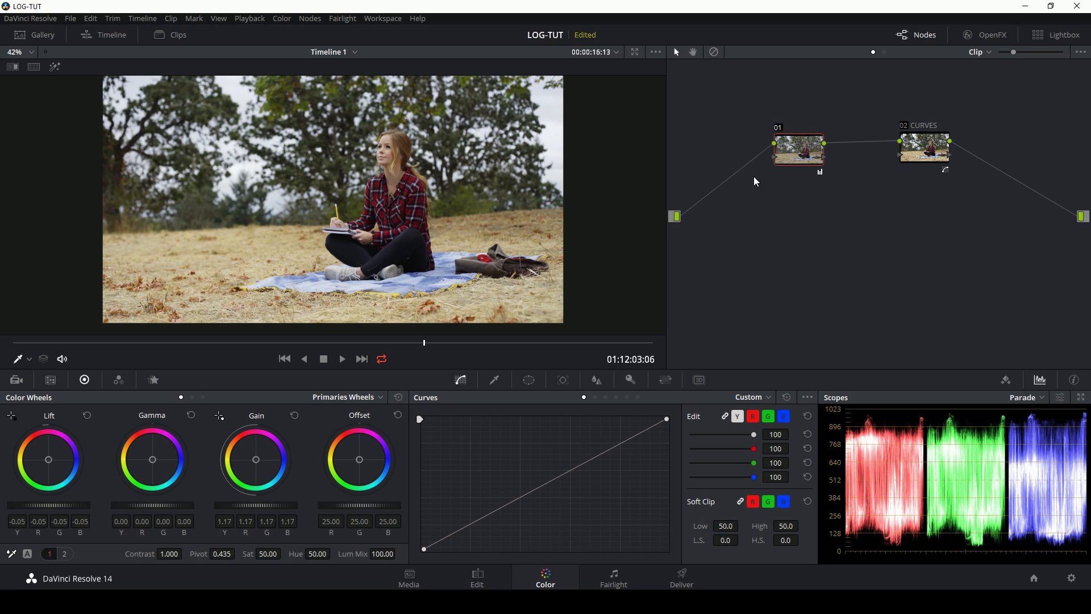
{"action": "left_click", "coordinate": [715, 51]}
{"action": "left_click", "coordinate": [715, 52]}
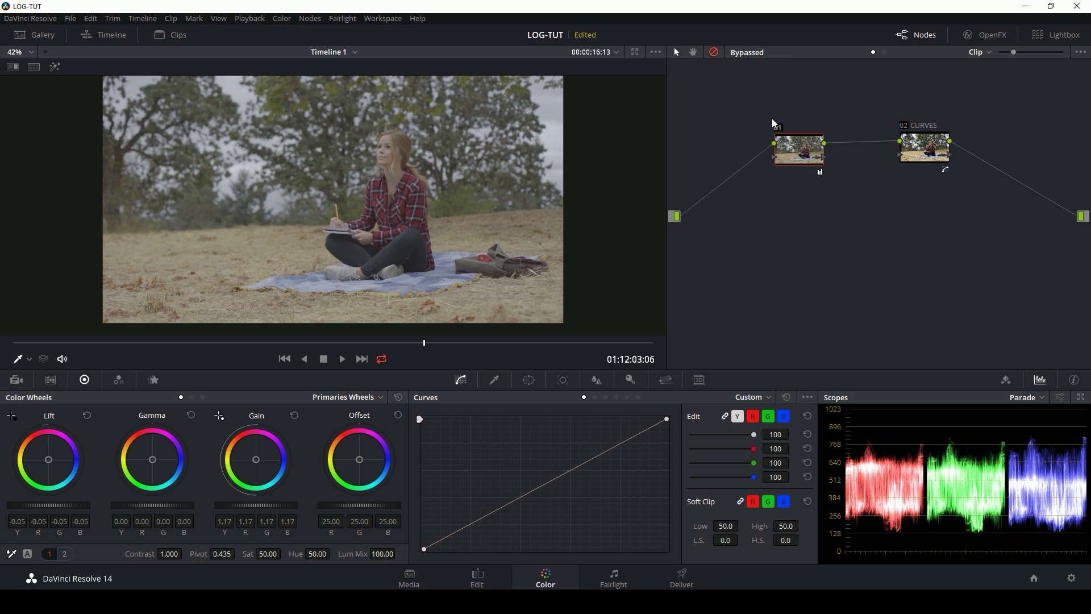
{"action": "key", "text": "shift+d"}
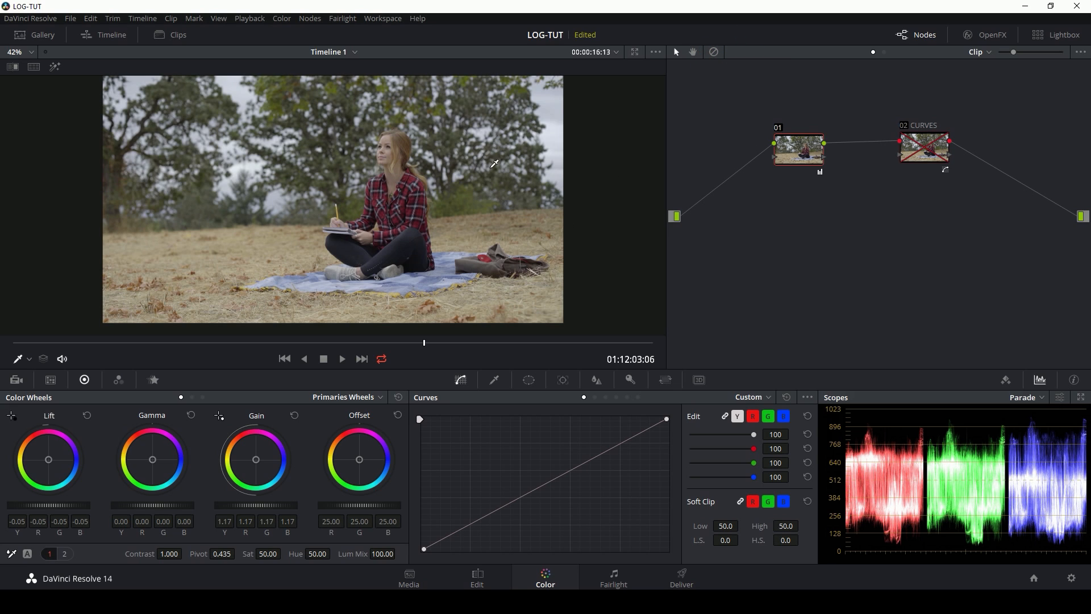
- Re-enable the CURVES node and set node 01's saturation to 64.20
{"action": "left_click", "coordinate": [908, 131]}
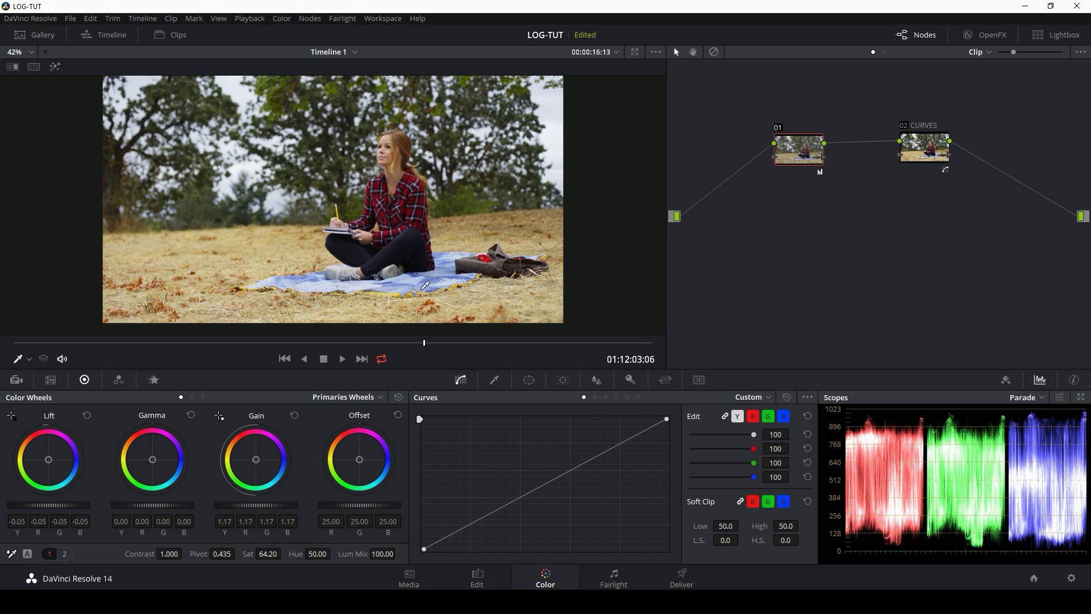
{"action": "left_click", "coordinate": [442, 343]}
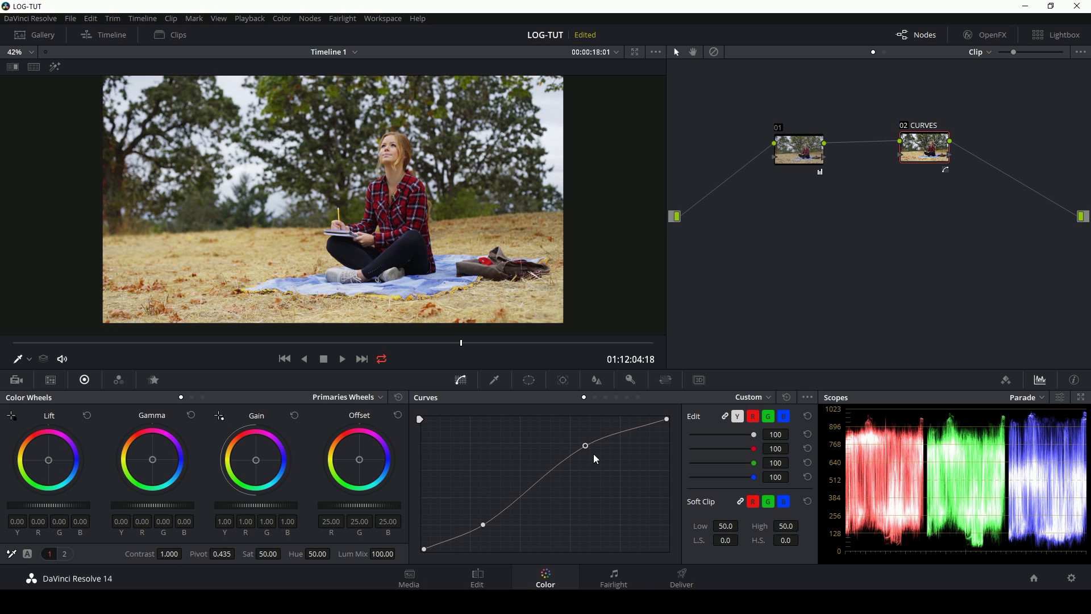
- Refine the CURVES node's S-curve by shifting the highlight point towards the white end and lowering the shadow point slightly
{"action": "left_click_drag", "start_coordinate": [586, 446], "coordinate": [616, 441]}
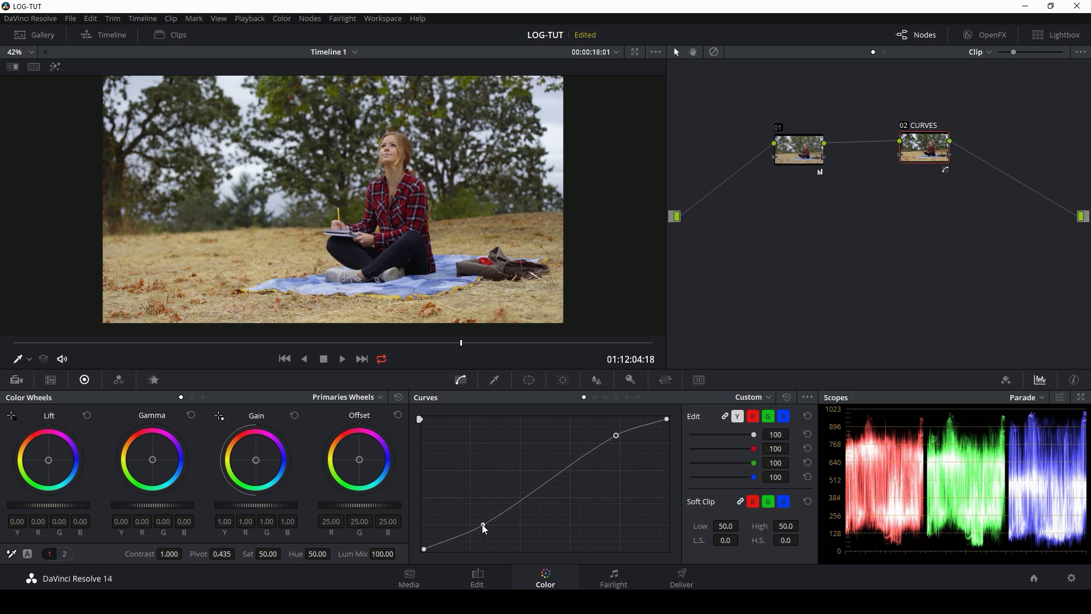
{"action": "left_click_drag", "start_coordinate": [482, 523], "coordinate": [484, 529]}
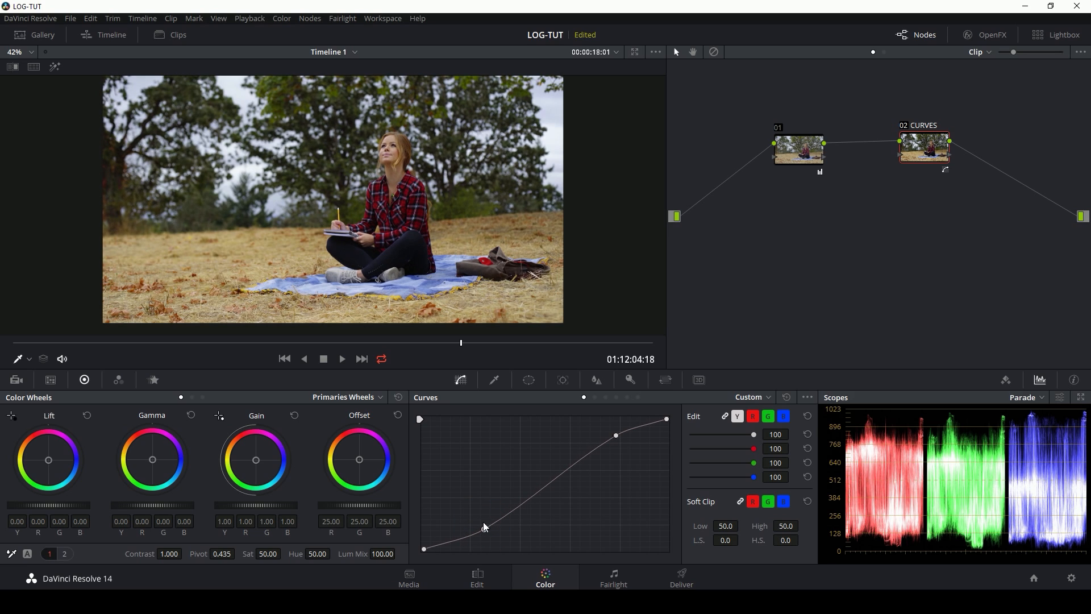
{"action": "left_click", "coordinate": [450, 343]}
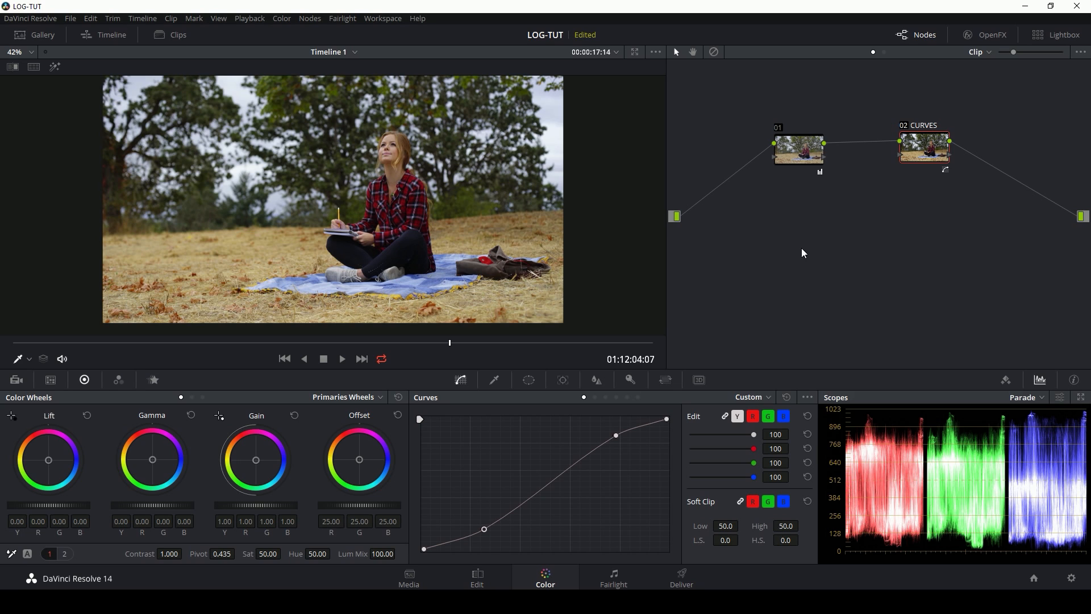
- Reset all of the clip's grades and nodes and add a fresh serial node after node 01
{"action": "right_click", "coordinate": [829, 221]}
{"action": "left_click", "coordinate": [851, 229]}
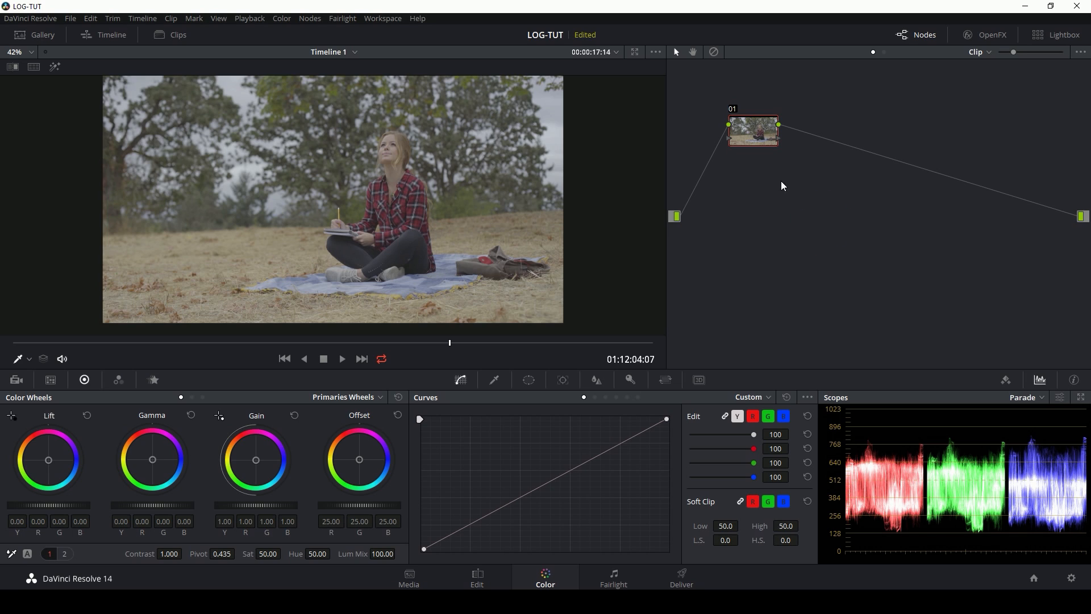
{"action": "key", "text": "alt+s"}
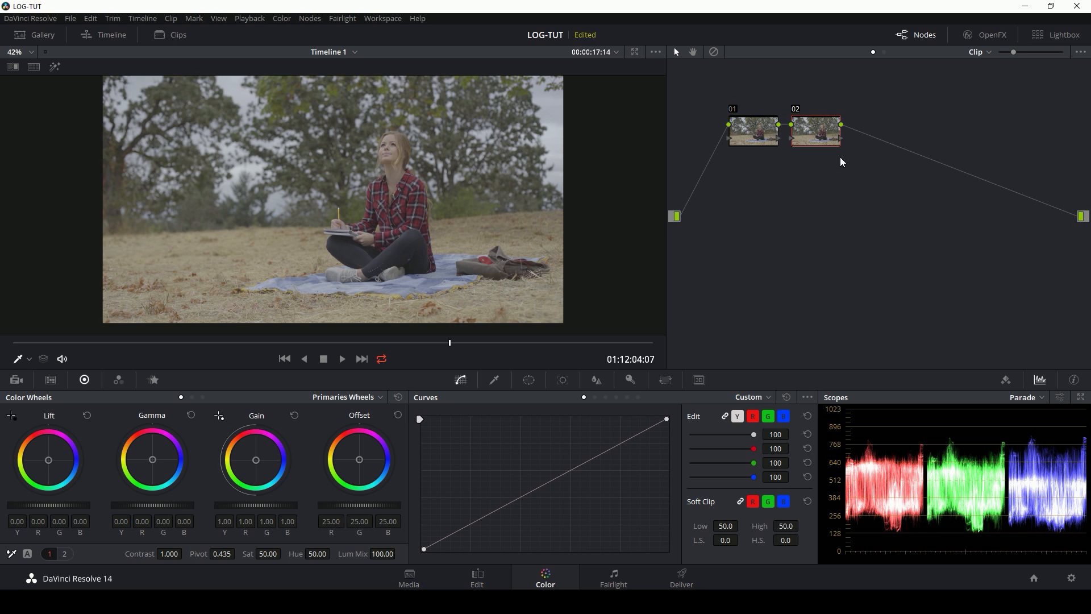
{"action": "right_click", "coordinate": [828, 133]}
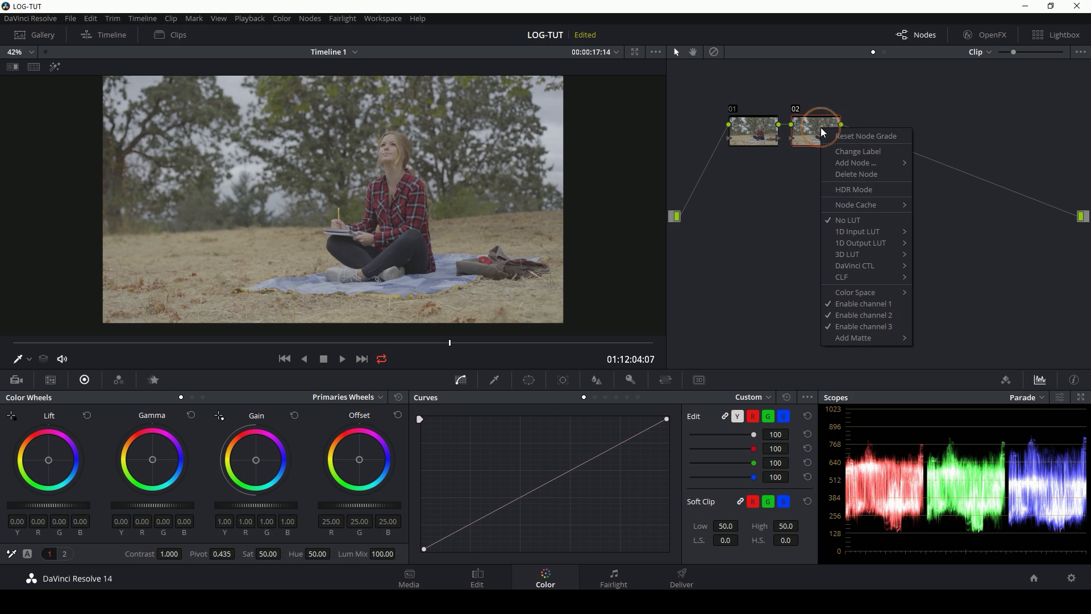
{"action": "mouse_move", "coordinate": [868, 253]}
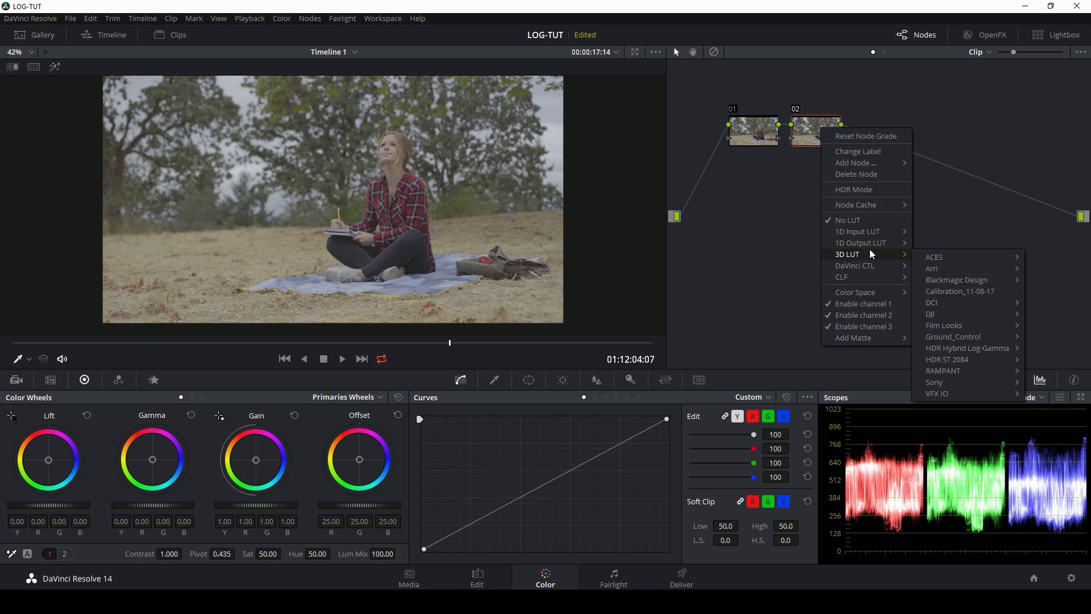
{"action": "mouse_move", "coordinate": [957, 336]}
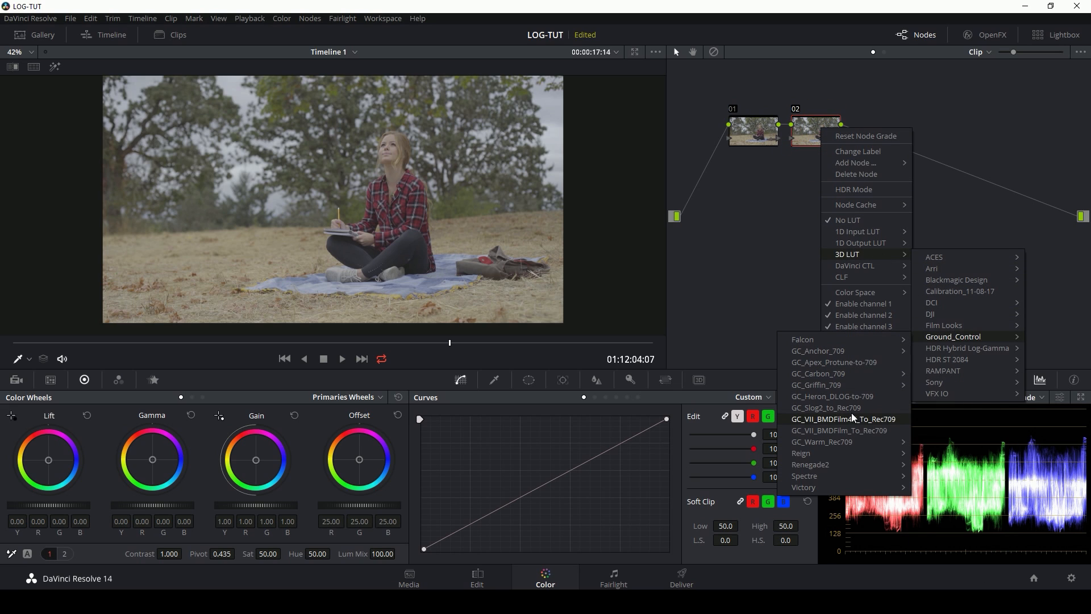
{"action": "mouse_move", "coordinate": [849, 465]}
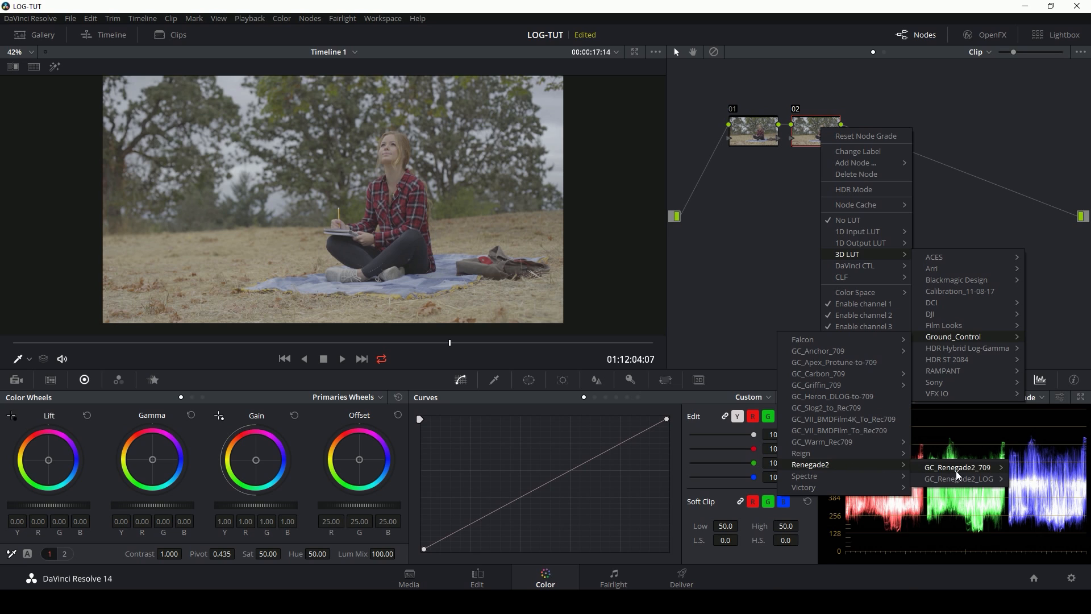
{"action": "mouse_move", "coordinate": [959, 478]}
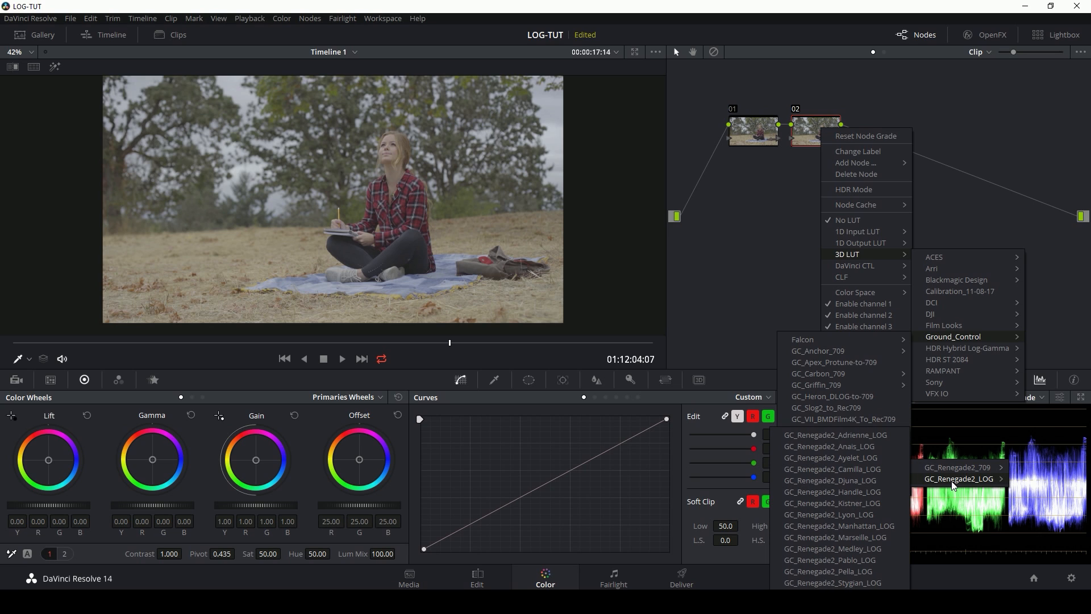
{"action": "left_click", "coordinate": [738, 226]}
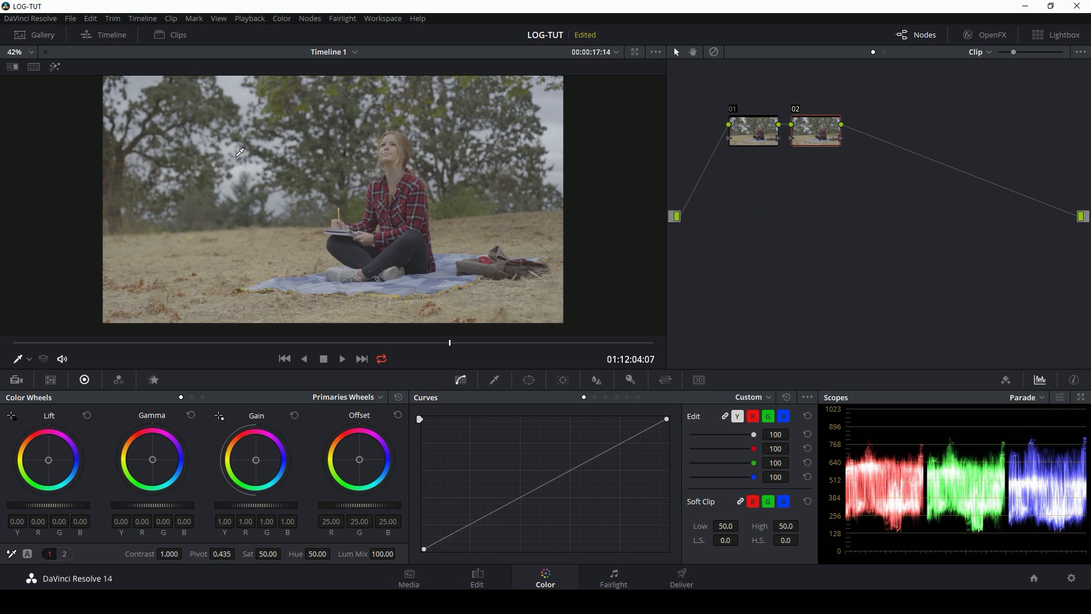
- Apply a 3D LUT from the Ground_Control Renegade2 collection's GC_Renegade2_LOG set to node 02
{"action": "right_click", "coordinate": [824, 130]}
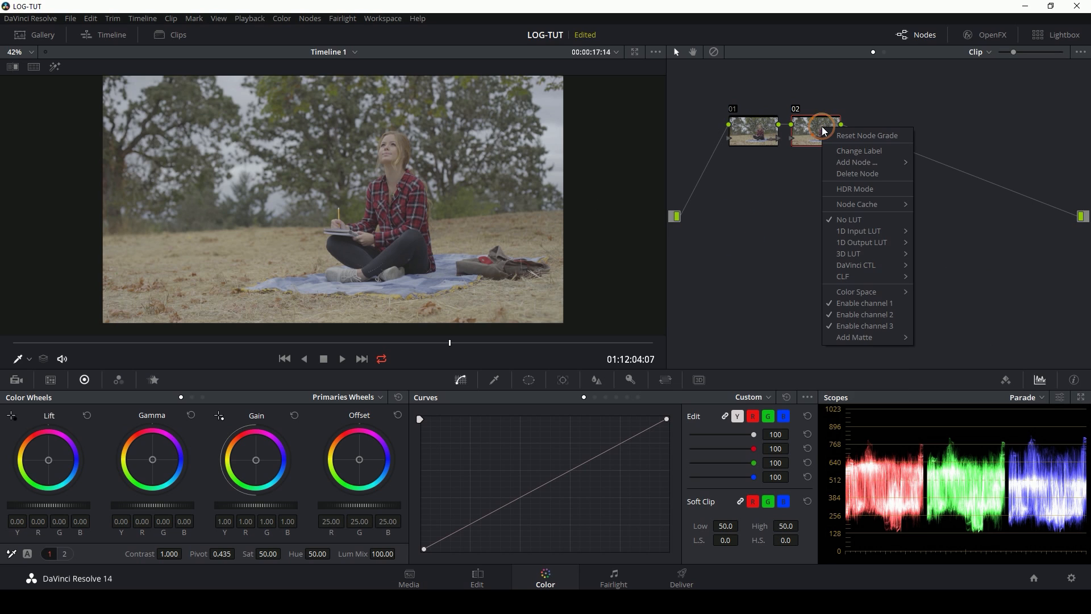
{"action": "mouse_move", "coordinate": [953, 480]}
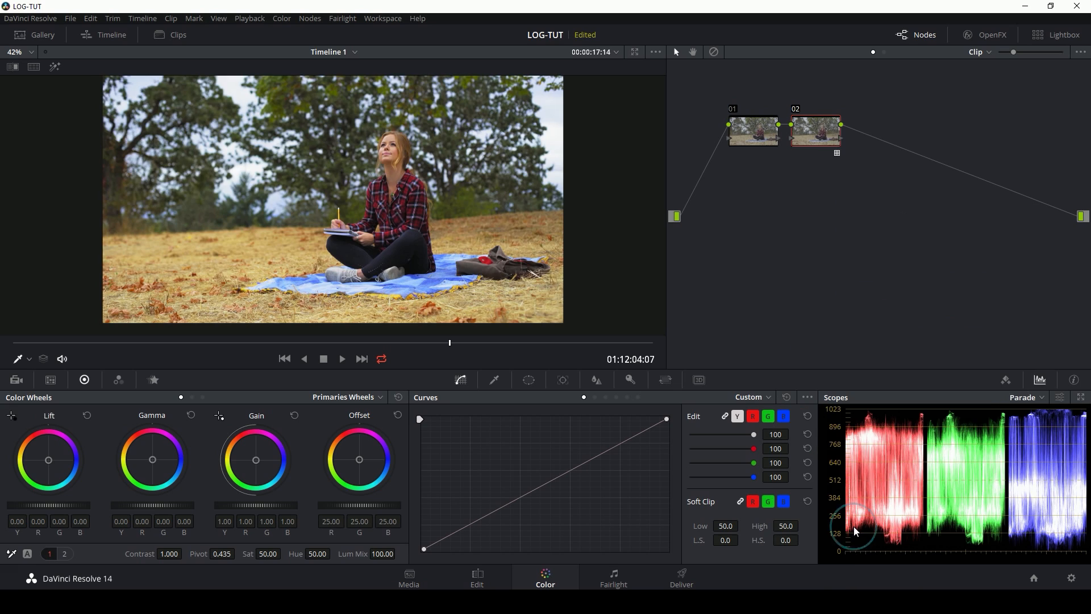
- Lower node 01's Gain to 0.91 ahead of the LUT and compare the image with all grades bypassed
{"action": "left_click", "coordinate": [854, 526]}
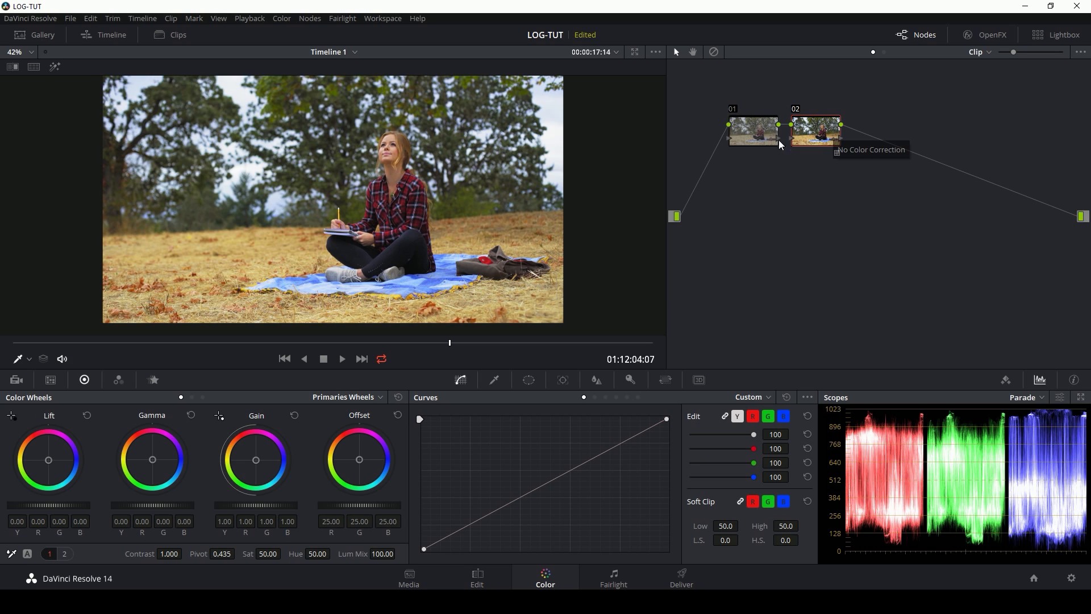
{"action": "left_click", "coordinate": [749, 135]}
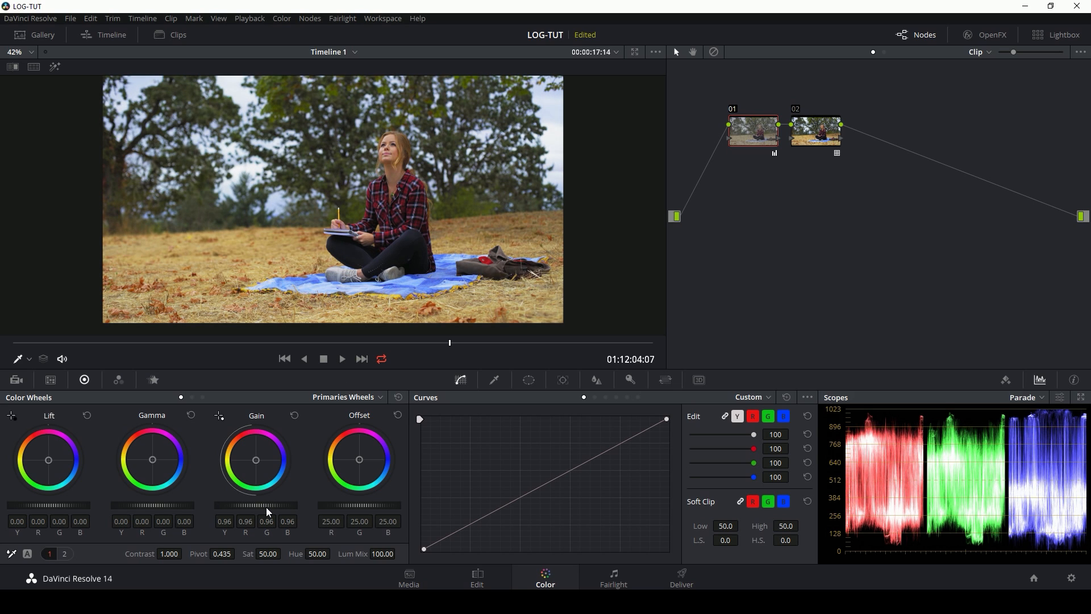
{"action": "scroll", "coordinate": [266, 507], "scroll_direction": "down", "scroll_amount": 8}
{"action": "scroll", "coordinate": [266, 506], "scroll_direction": "down", "scroll_amount": 1}
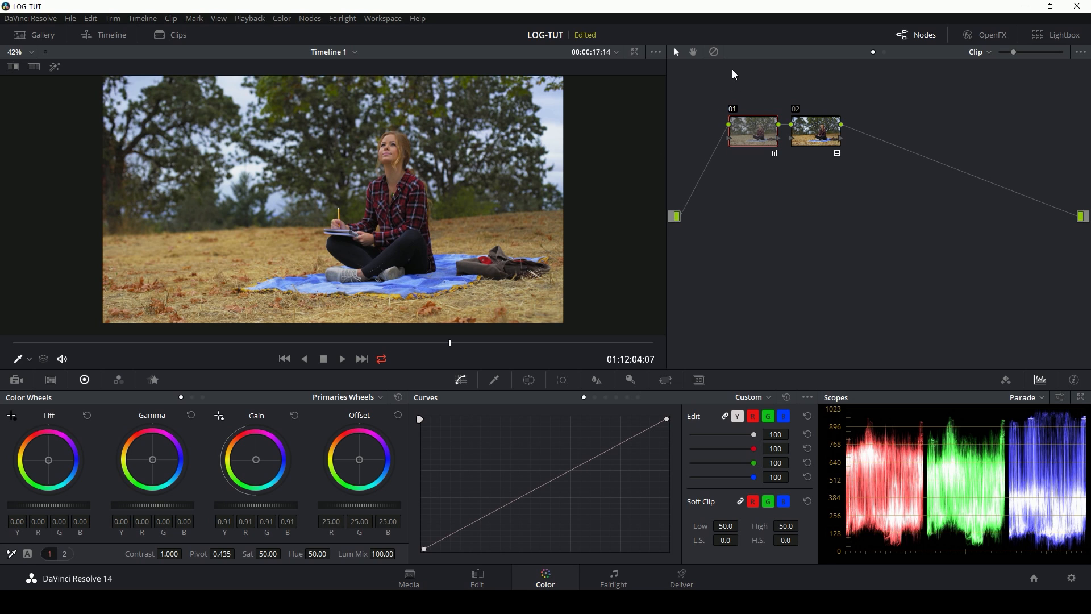
{"action": "left_click", "coordinate": [714, 52]}
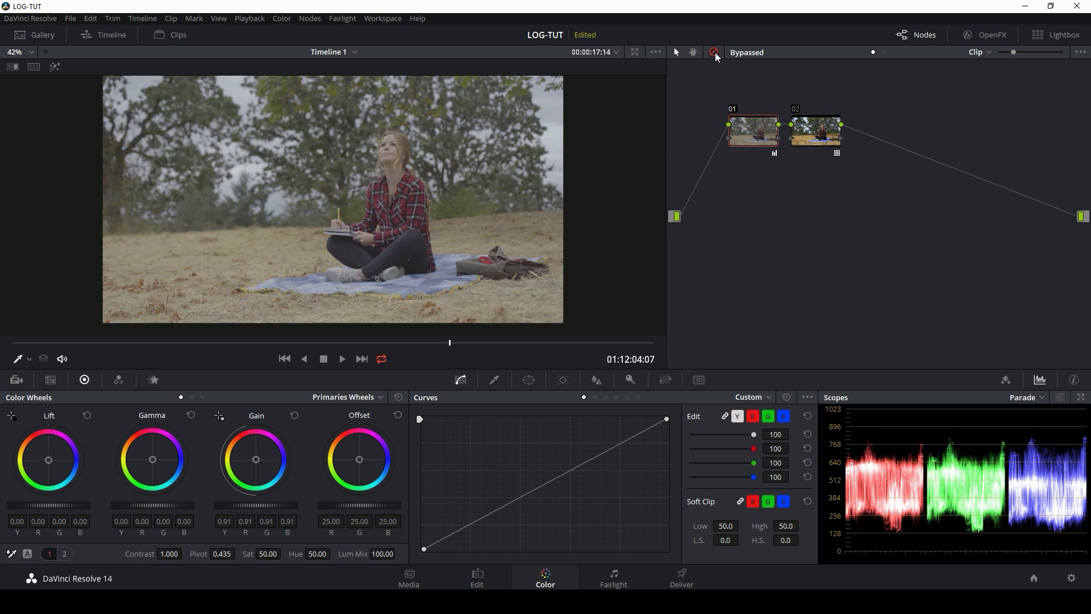
{"action": "left_click", "coordinate": [714, 52]}
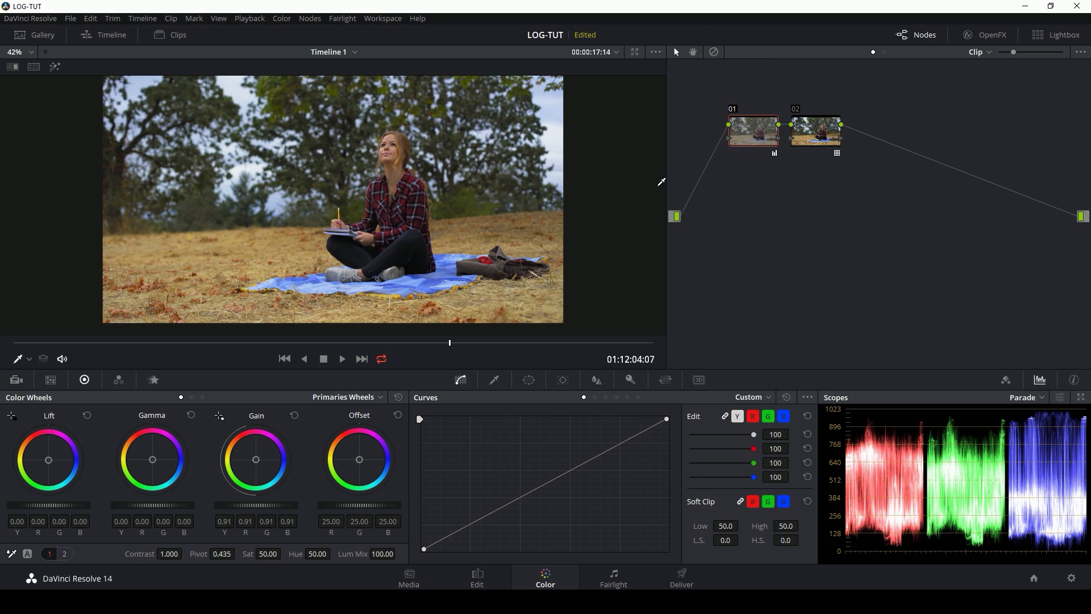
- Try other 3D LUTs from the GC_Renegade2_LOG set on node 02, ending with GC_Renegade2_Stygian_LOG
{"action": "left_click", "coordinate": [824, 128]}
{"action": "right_click", "coordinate": [813, 122]}
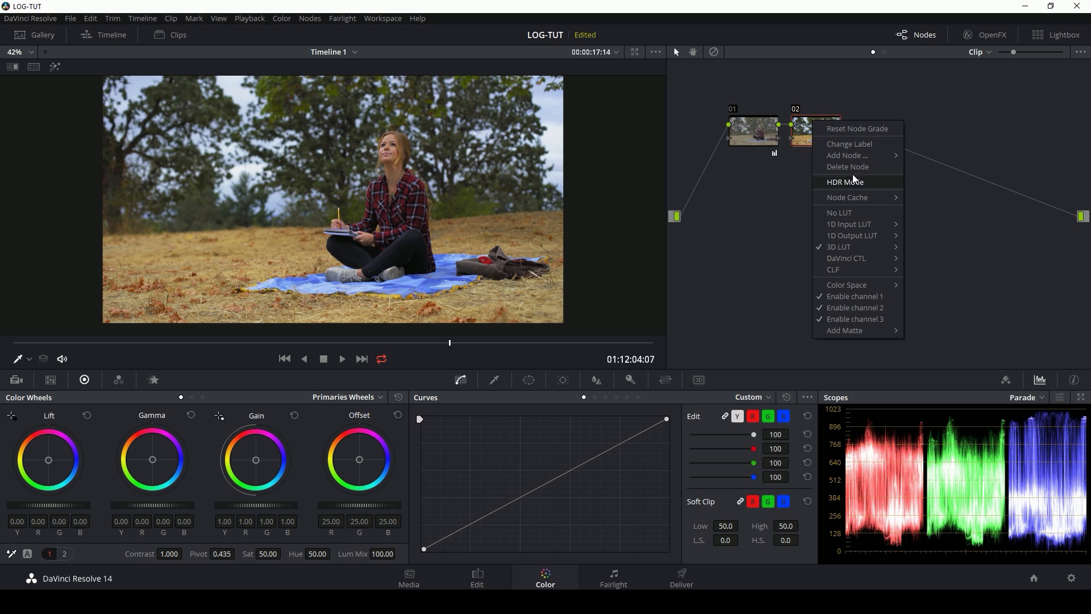
{"action": "mouse_move", "coordinate": [871, 252]}
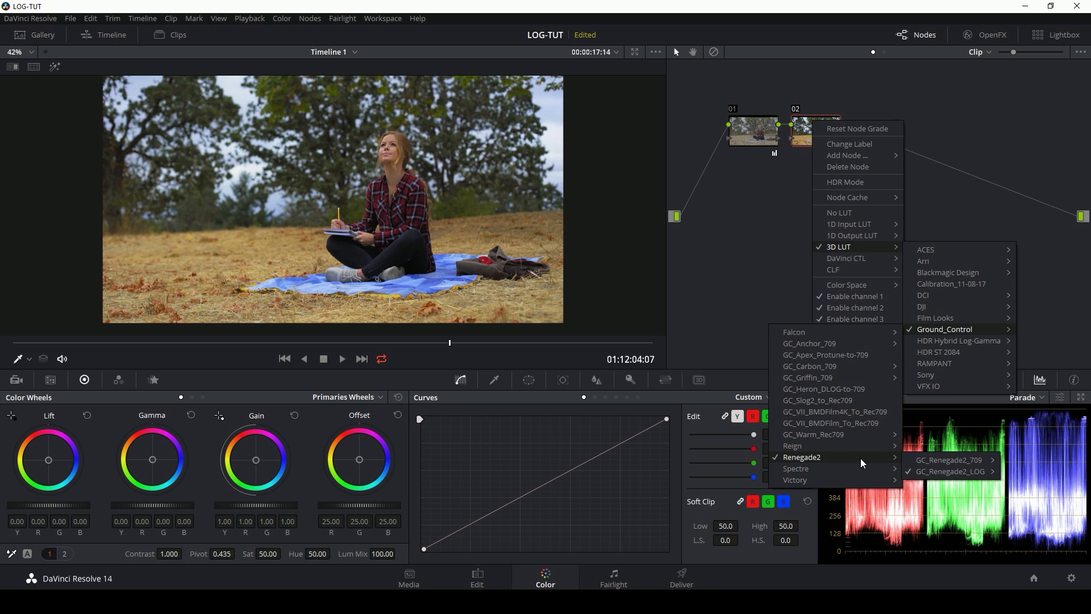
{"action": "mouse_move", "coordinate": [900, 474]}
{"action": "left_click", "coordinate": [859, 479]}
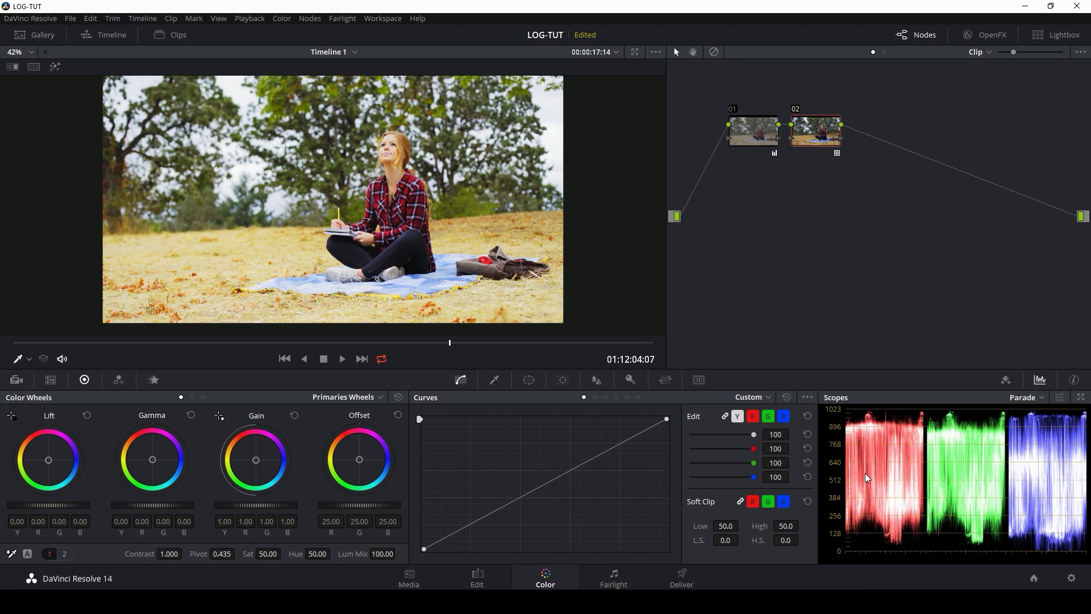
{"action": "right_click", "coordinate": [818, 134]}
{"action": "mouse_move", "coordinate": [870, 258]}
{"action": "mouse_move", "coordinate": [945, 343]}
{"action": "mouse_move", "coordinate": [875, 343]}
{"action": "left_click", "coordinate": [855, 555]}
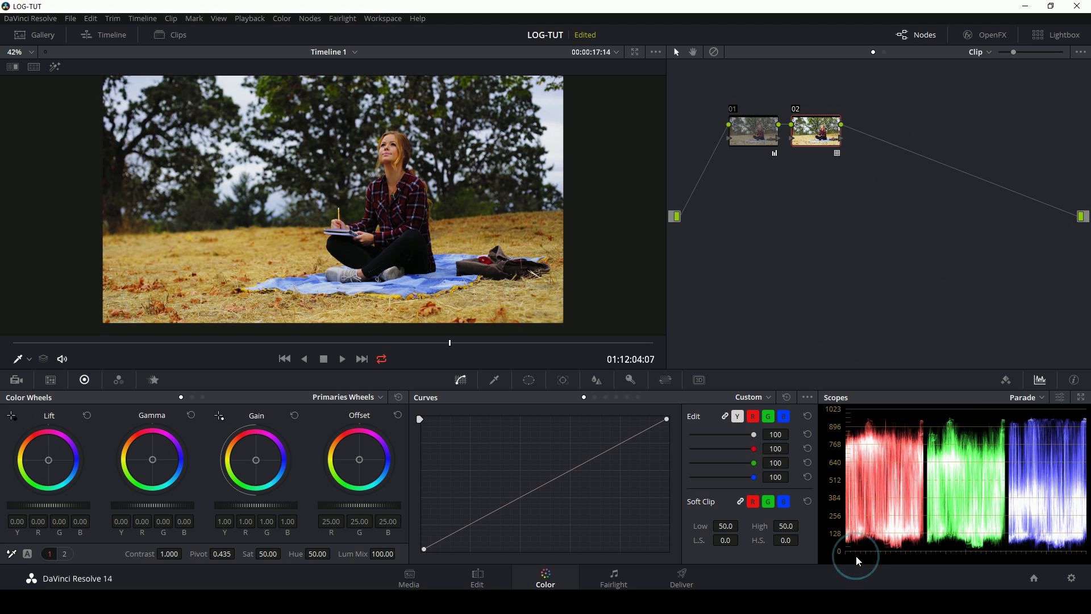
{"action": "right_click", "coordinate": [819, 137]}
{"action": "left_click", "coordinate": [845, 239]}
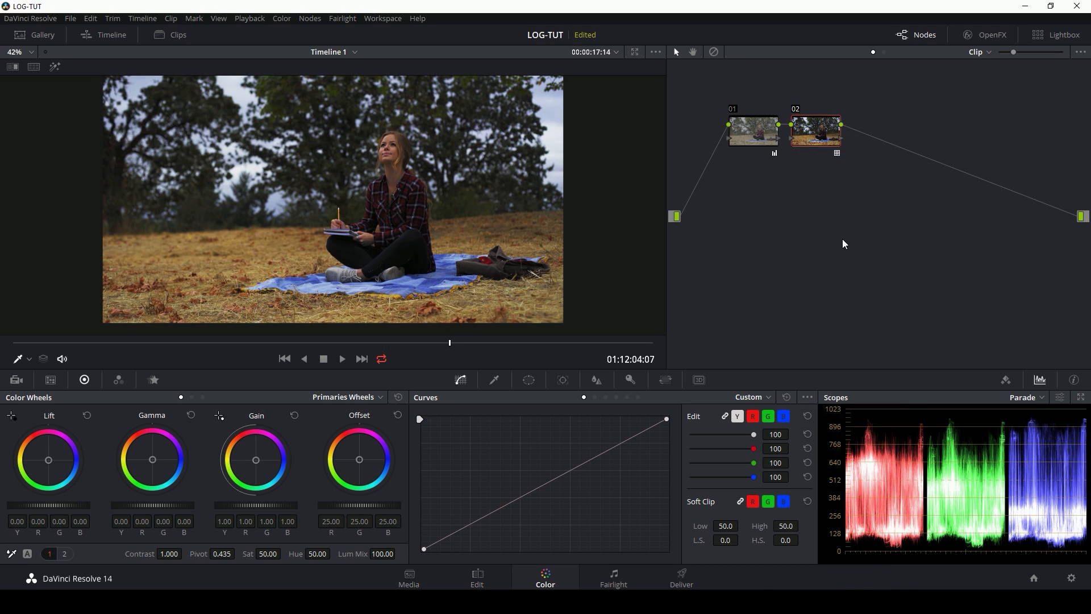
- Replace the Stygian LUT on node 02 with a brighter, warmer 3D LUT look
{"action": "right_click", "coordinate": [828, 125]}
{"action": "mouse_move", "coordinate": [857, 236]}
{"action": "mouse_move", "coordinate": [943, 335]}
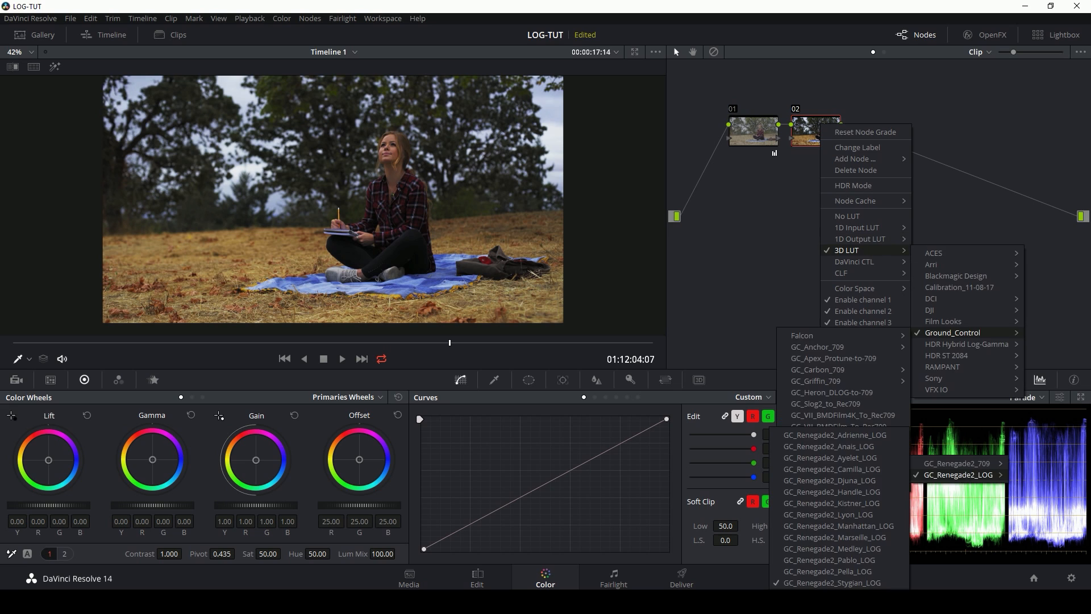
{"action": "left_click", "coordinate": [843, 357]}
{"action": "left_click", "coordinate": [814, 244]}
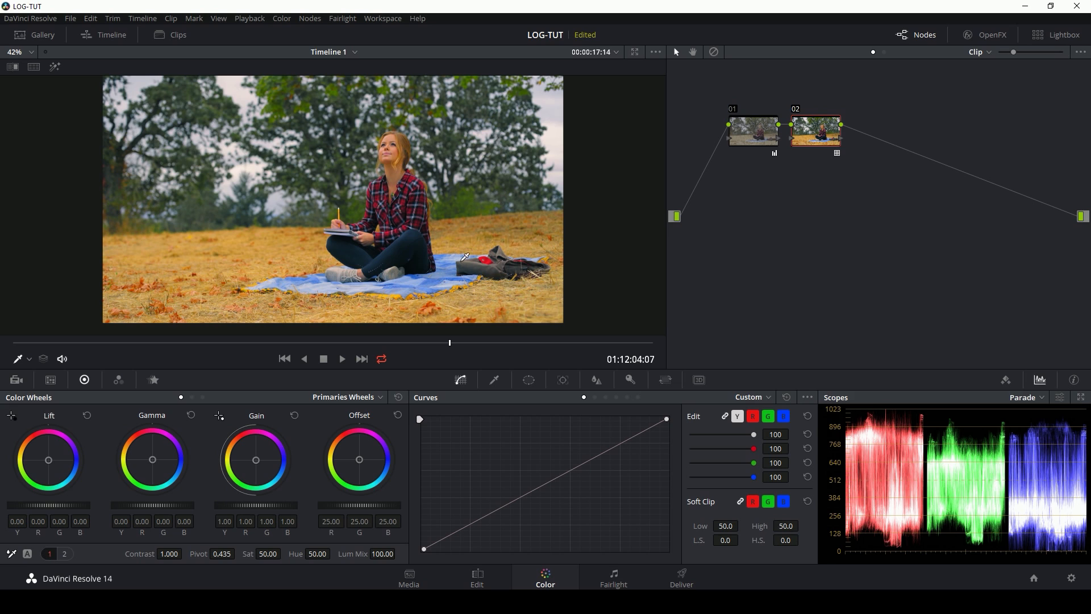
- Go to the parking-garage clip and set node 01's Lift to -0.05, Gamma to 0.01, Gain to 1.34 and saturation to 100
{"action": "key", "text": "Down"}
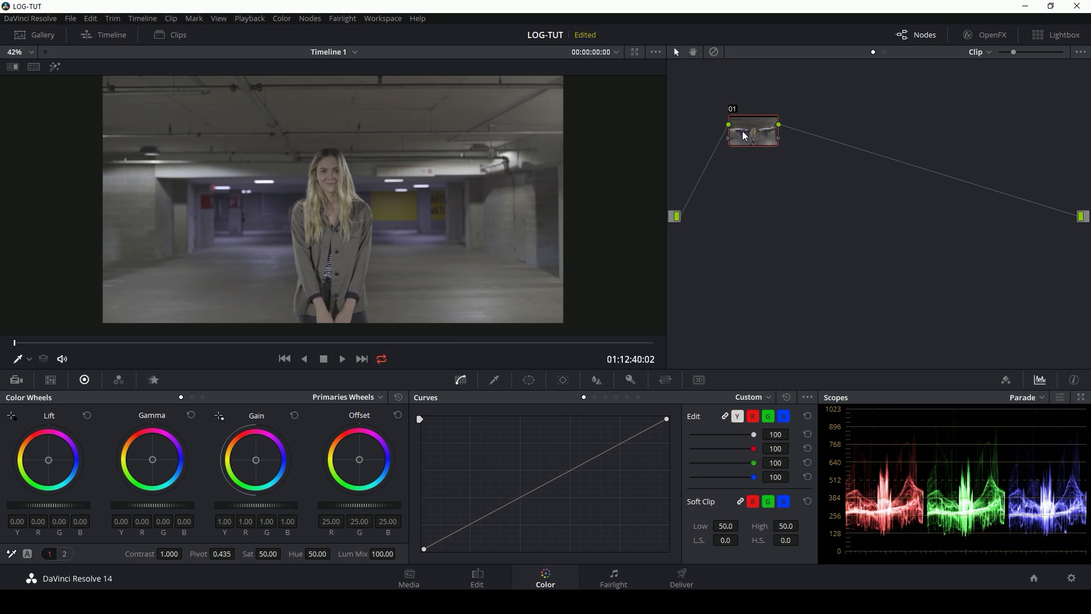
{"action": "left_click_drag", "start_coordinate": [250, 505], "coordinate": [264, 505]}
{"action": "left_click_drag", "start_coordinate": [85, 505], "coordinate": [78, 509]}
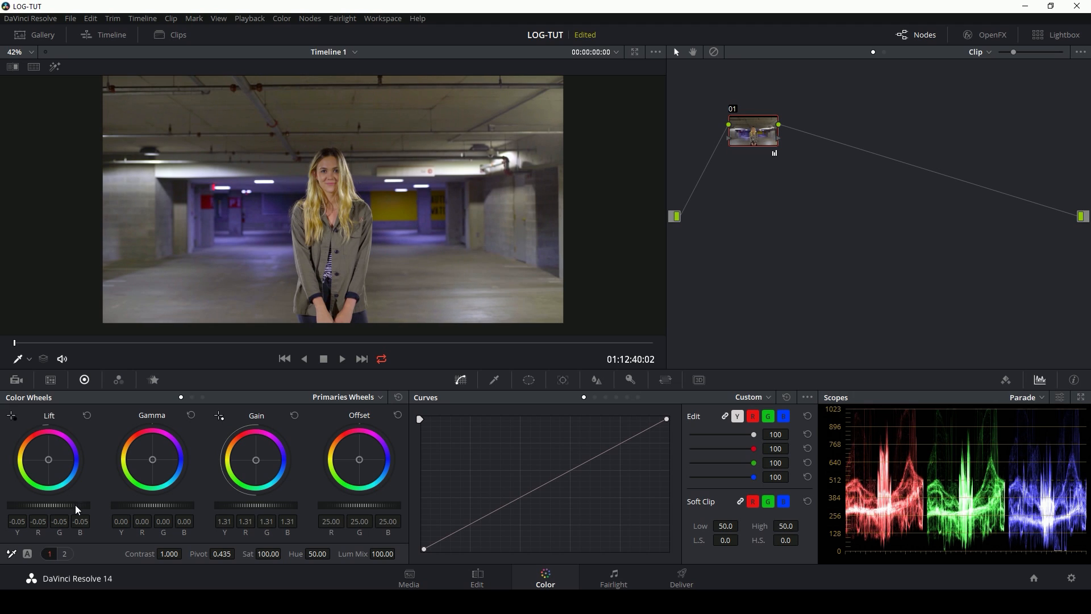
{"action": "left_click_drag", "start_coordinate": [145, 506], "coordinate": [156, 505]}
{"action": "left_click_drag", "start_coordinate": [260, 503], "coordinate": [267, 503]}
- Apply the GC_Renegade2_Kistner_709 3D LUT to a new serial node after node 01 and compare the image with that node disabled and enabled
{"action": "key", "text": "alt+s"}
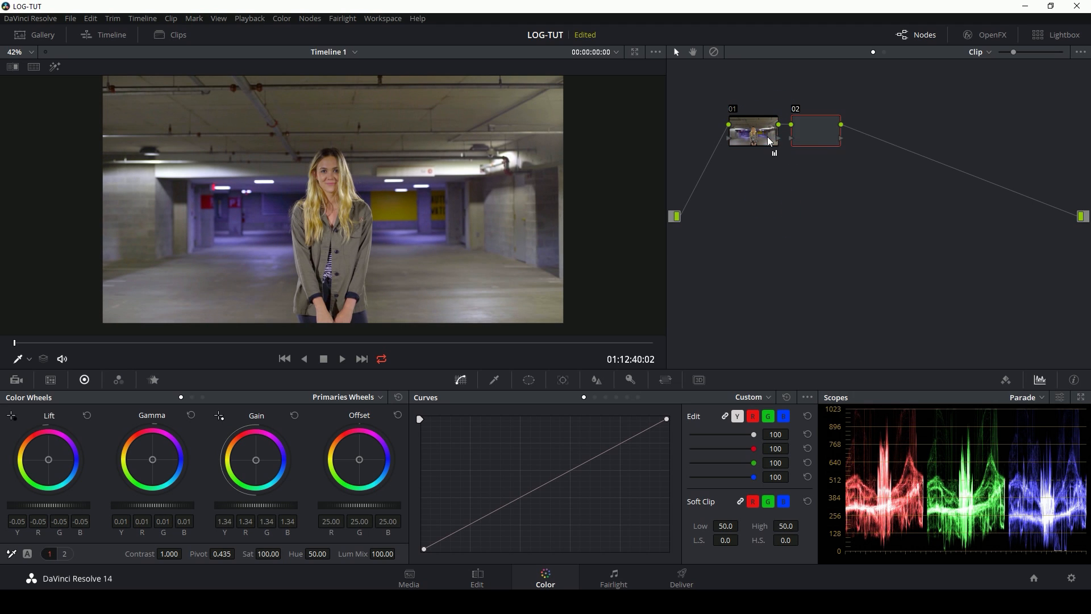
{"action": "right_click", "coordinate": [820, 133]}
{"action": "mouse_move", "coordinate": [858, 258]}
{"action": "mouse_move", "coordinate": [960, 341]}
{"action": "mouse_move", "coordinate": [960, 471]}
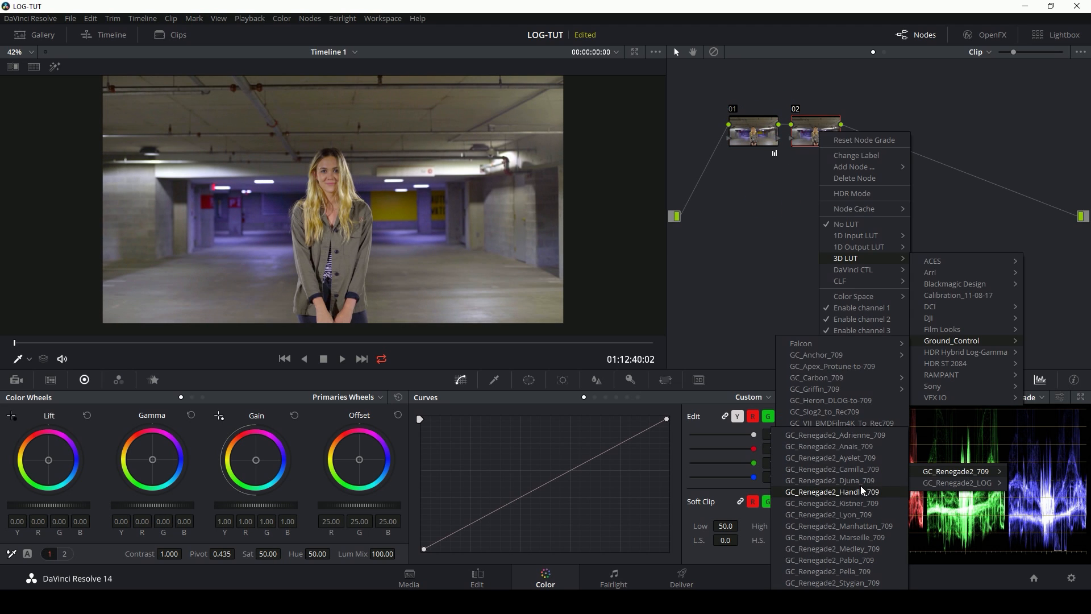
{"action": "left_click", "coordinate": [861, 503]}
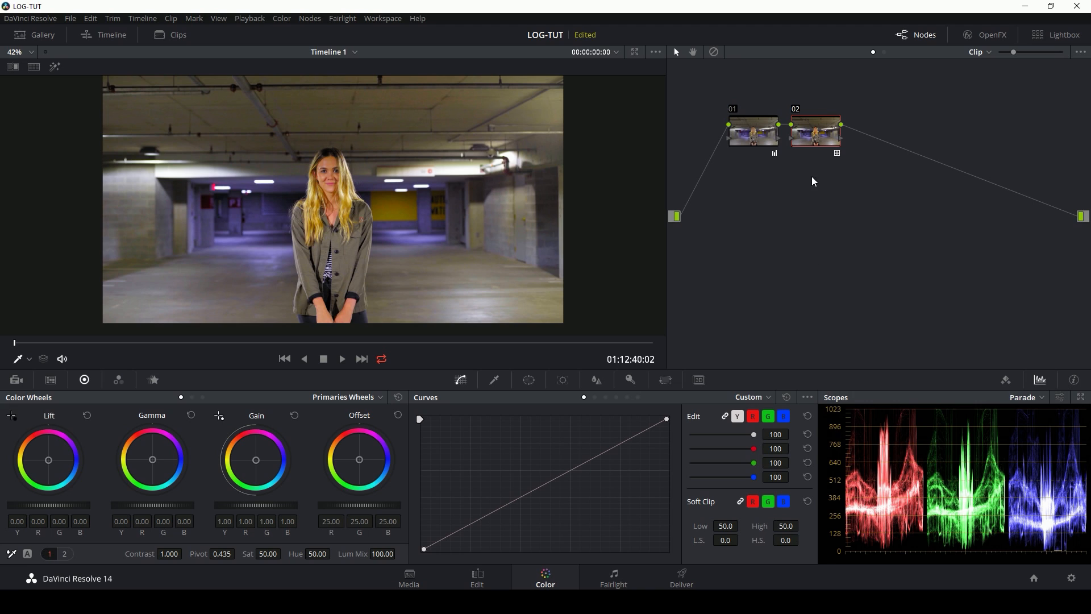
{"action": "left_click", "coordinate": [796, 109]}
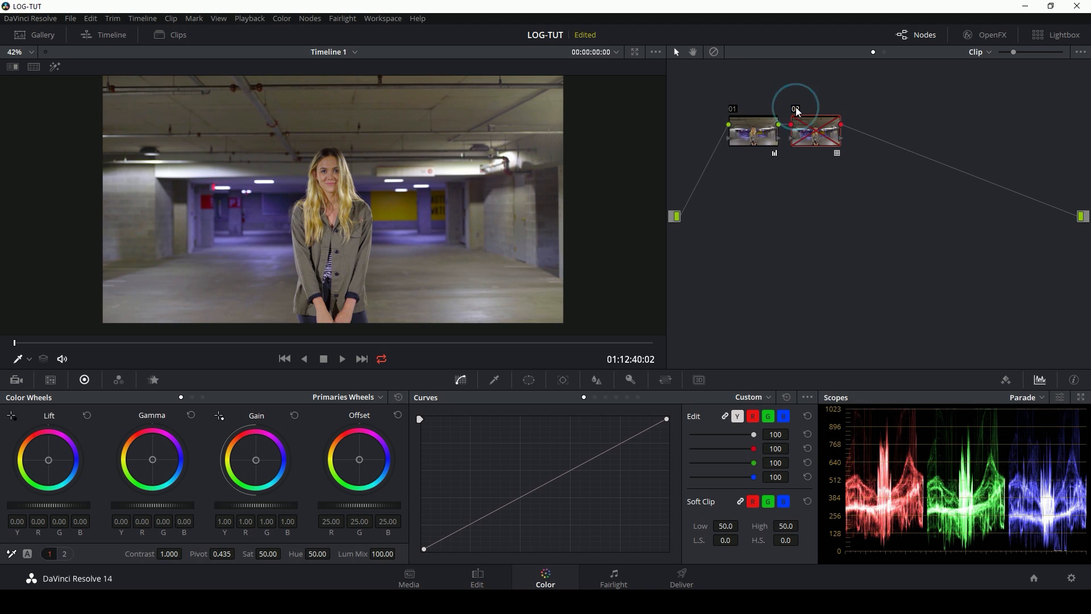
{"action": "left_click", "coordinate": [797, 110]}
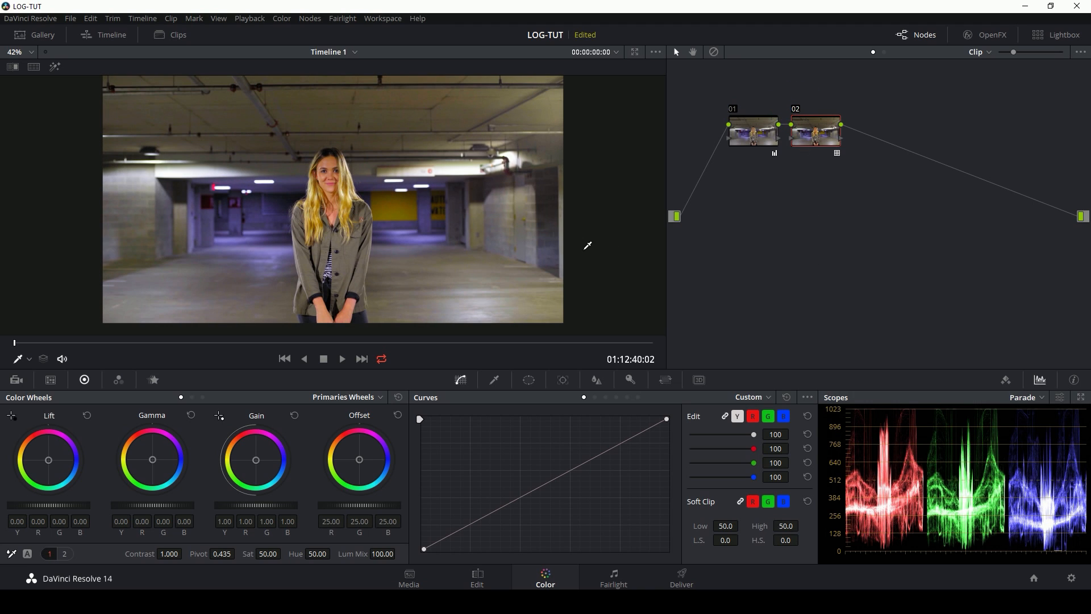